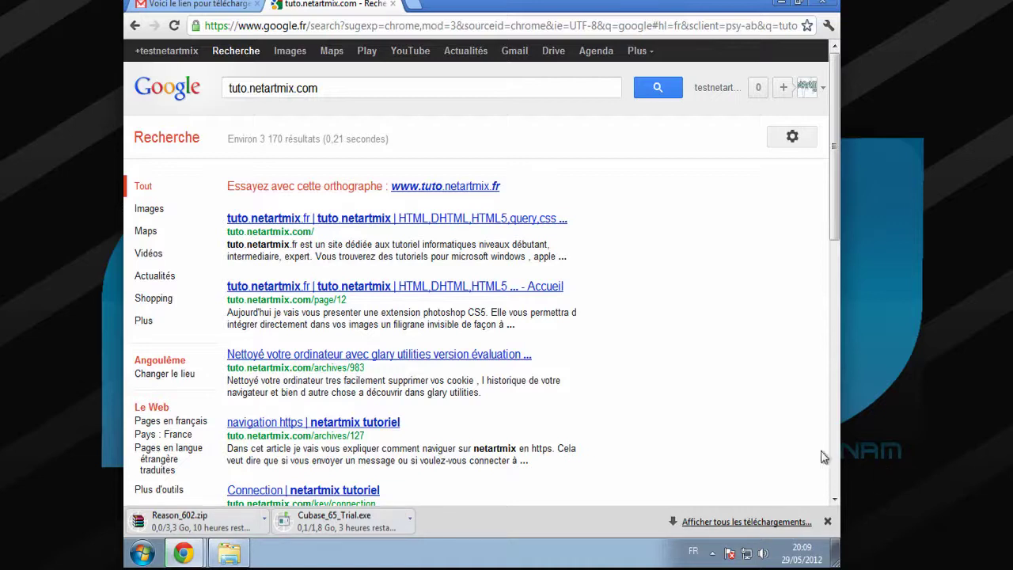
- Look back through the earlier Google results for tuto.netartmix.com, netartmix twitter and netartmix facebook
{"action": "triple_click", "coordinate": [368, 91]}
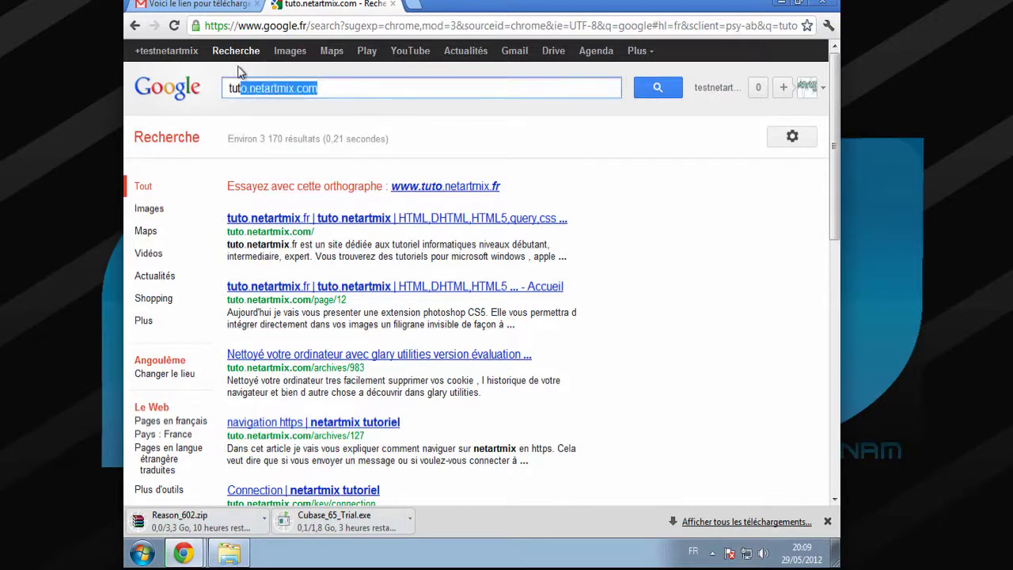
{"action": "left_click", "coordinate": [446, 90]}
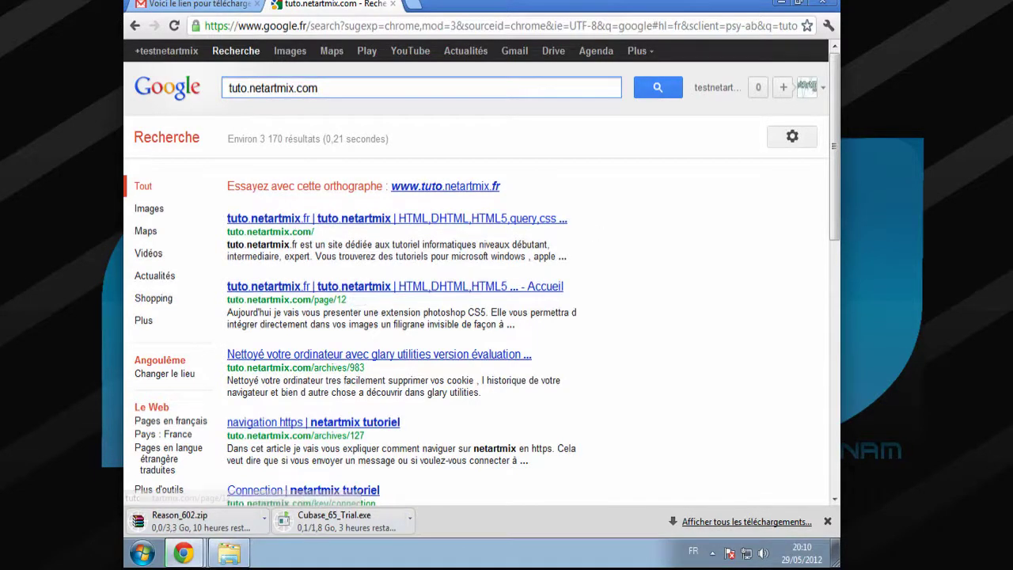
{"action": "left_click", "coordinate": [137, 26]}
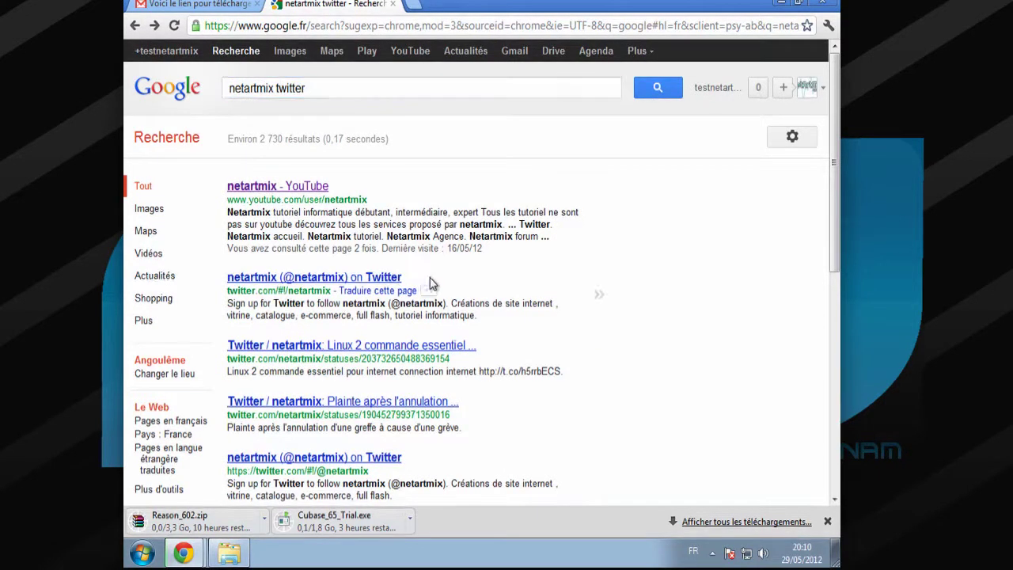
{"action": "left_click_drag", "start_coordinate": [430, 278], "coordinate": [364, 279]}
{"action": "left_click", "coordinate": [492, 283]}
{"action": "left_click", "coordinate": [134, 26]}
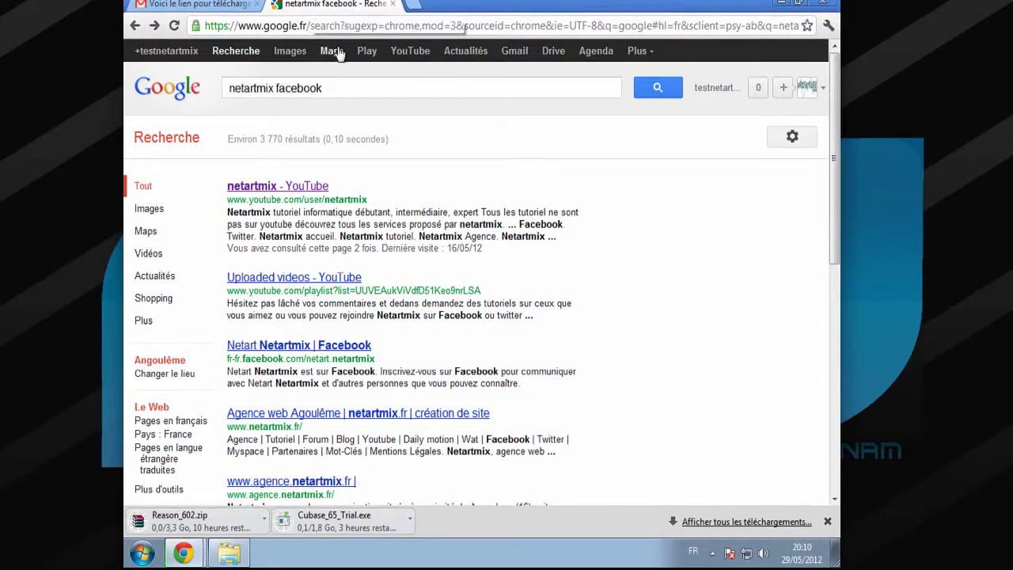
- Search Google for "virtual dj" and open the official French site, fr.virtualdj.com
{"action": "left_click_drag", "start_coordinate": [330, 90], "coordinate": [223, 90]}
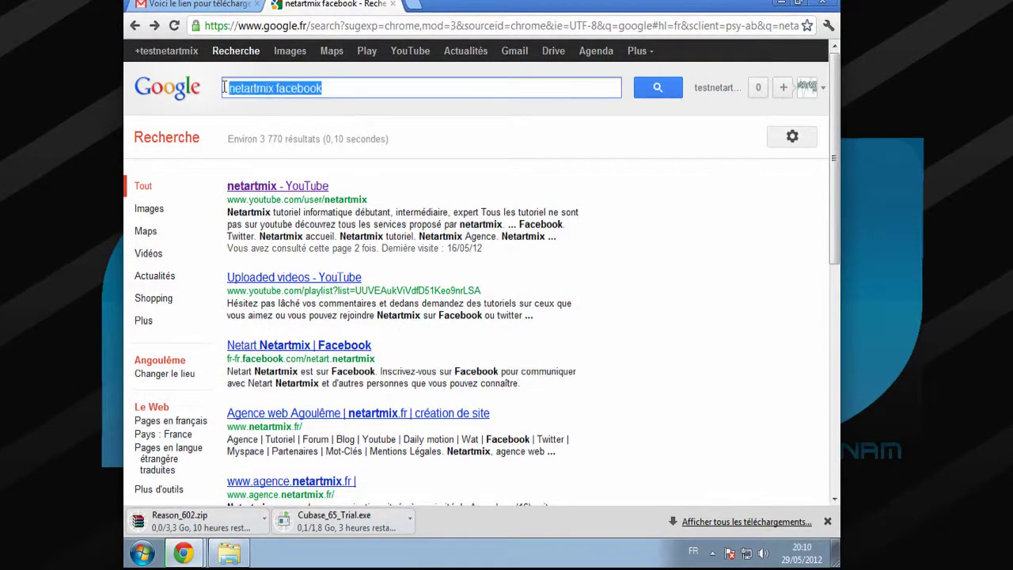
{"action": "key", "text": "BackSpace"}
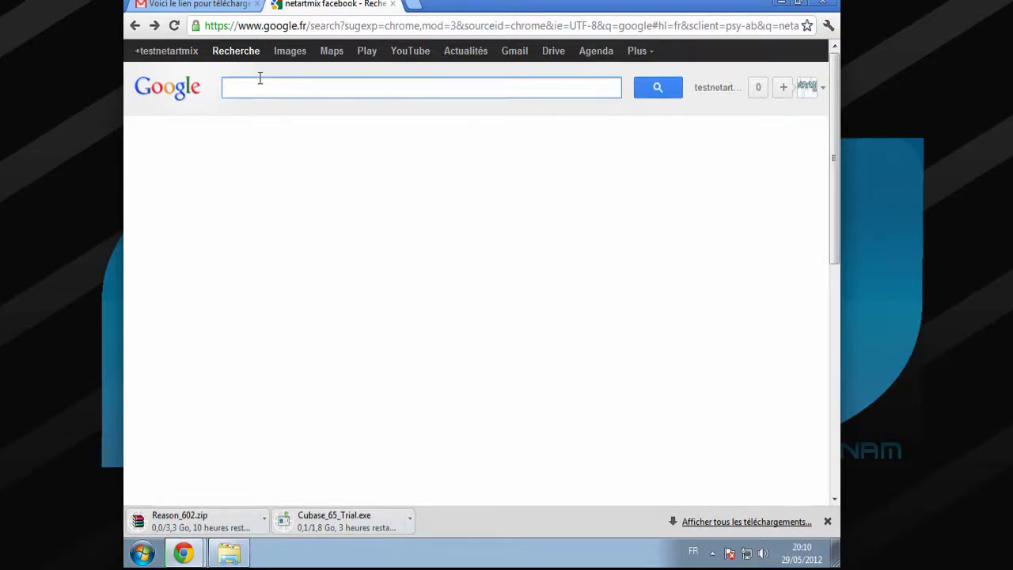
{"action": "type", "text": "virtual dj"}
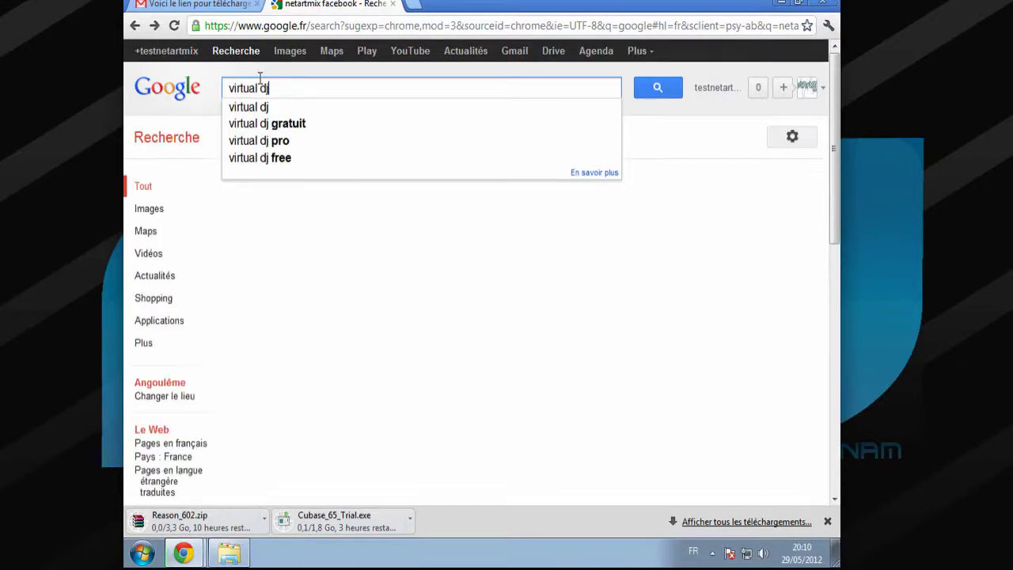
{"action": "key", "text": "Return"}
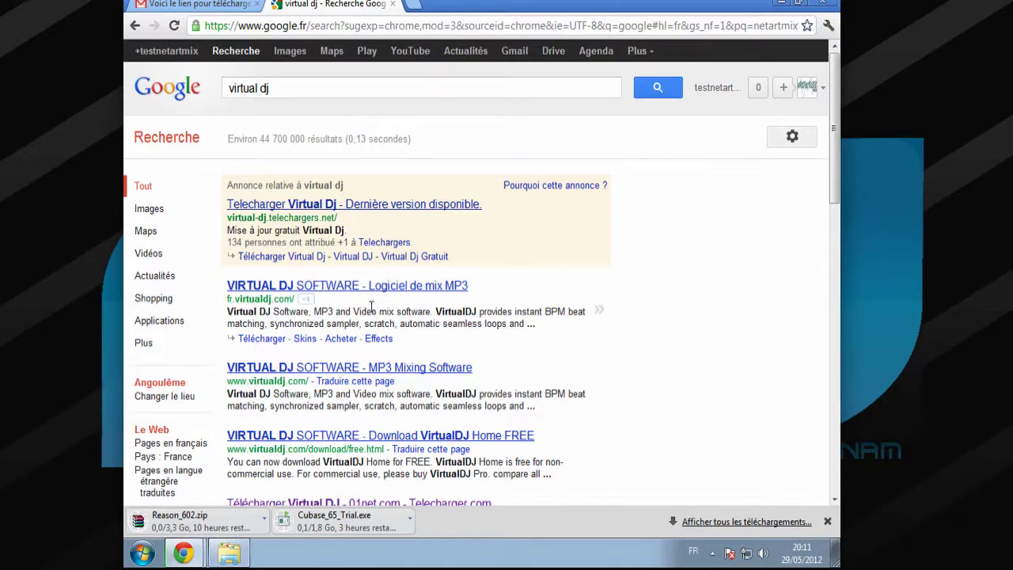
{"action": "left_click", "coordinate": [364, 287]}
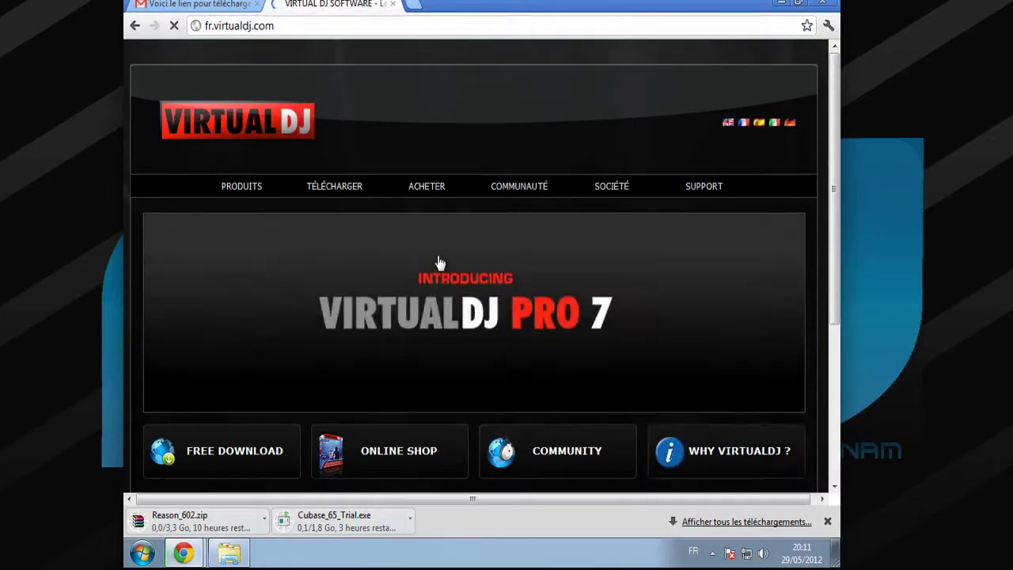
- Download the free PC version, VirtualDJ Home v7.0.5, from the site's free download page through CNET
{"action": "scroll", "coordinate": [436, 261], "scroll_direction": "down", "scroll_amount": 1}
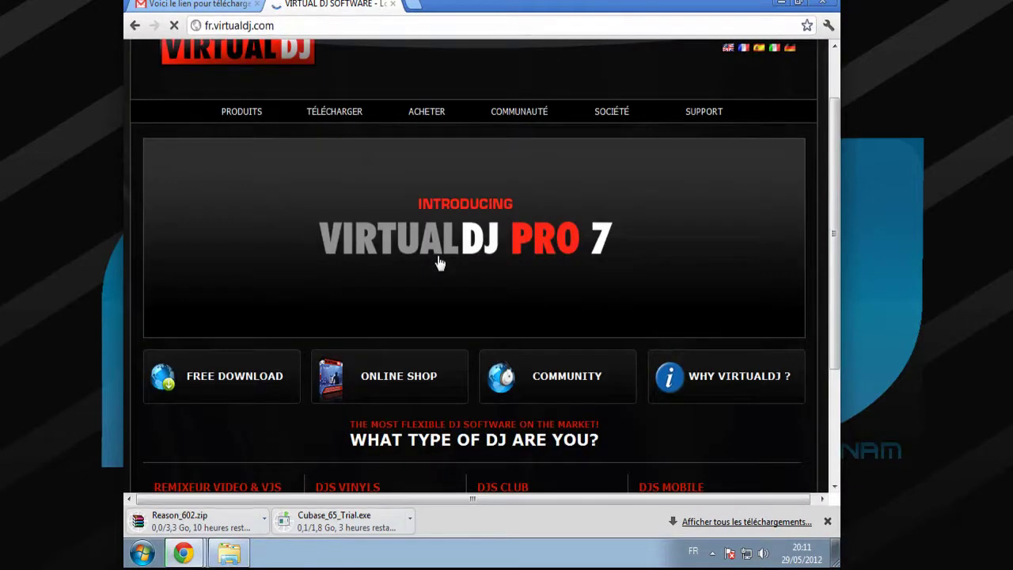
{"action": "scroll", "coordinate": [441, 263], "scroll_direction": "up", "scroll_amount": 1}
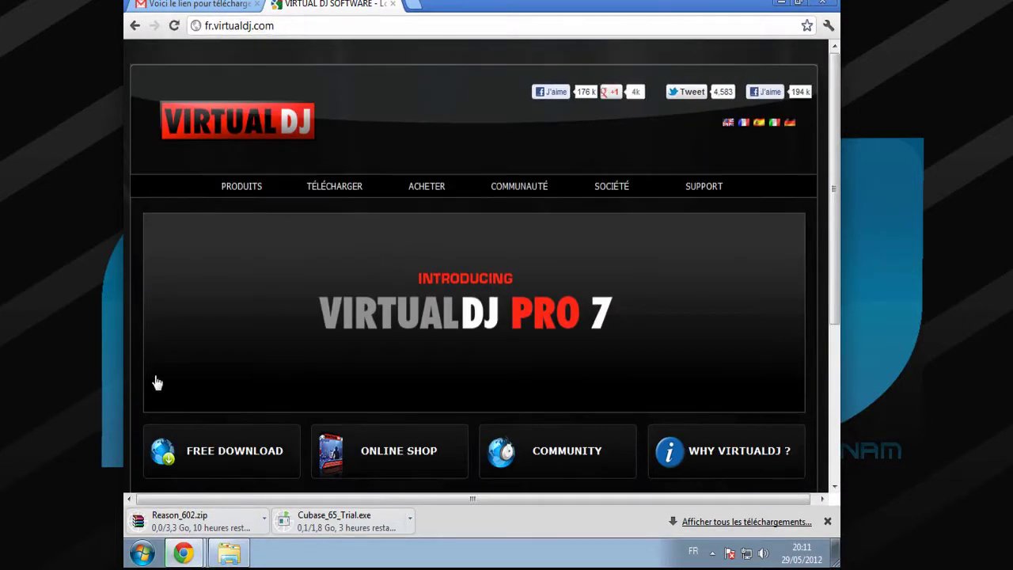
{"action": "left_click", "coordinate": [220, 443]}
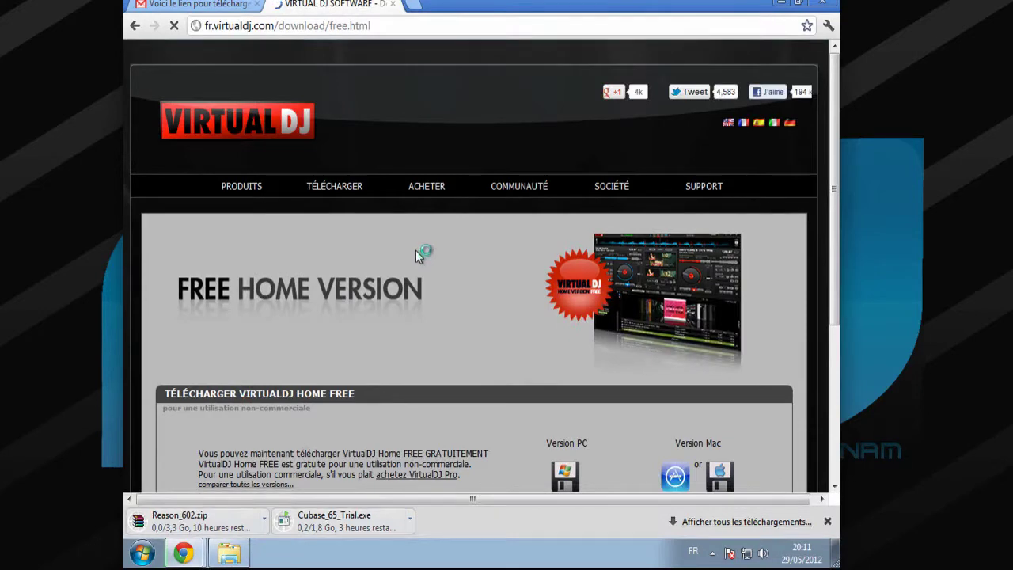
{"action": "scroll", "coordinate": [415, 250], "scroll_direction": "down", "scroll_amount": 3}
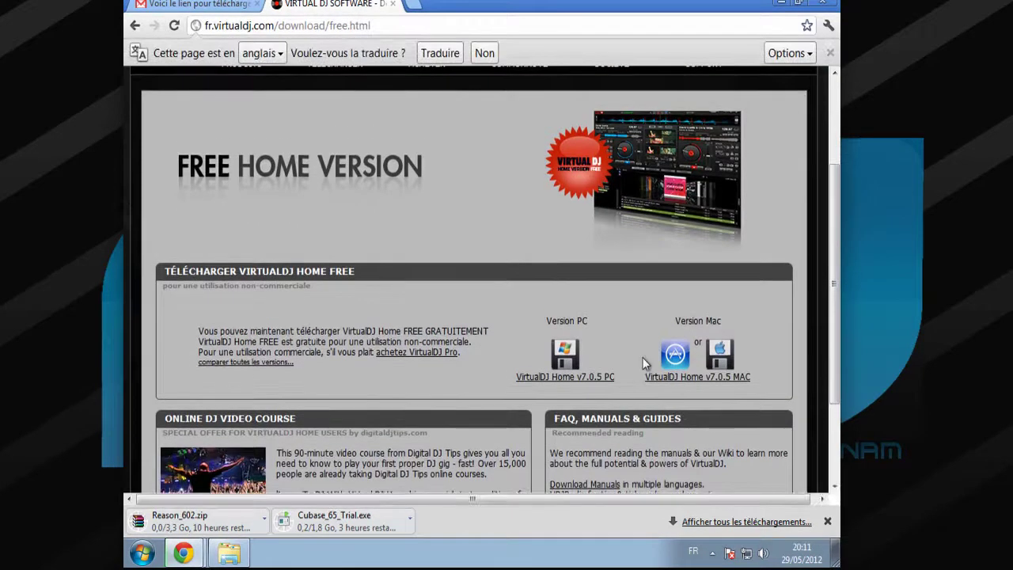
{"action": "left_click", "coordinate": [565, 364]}
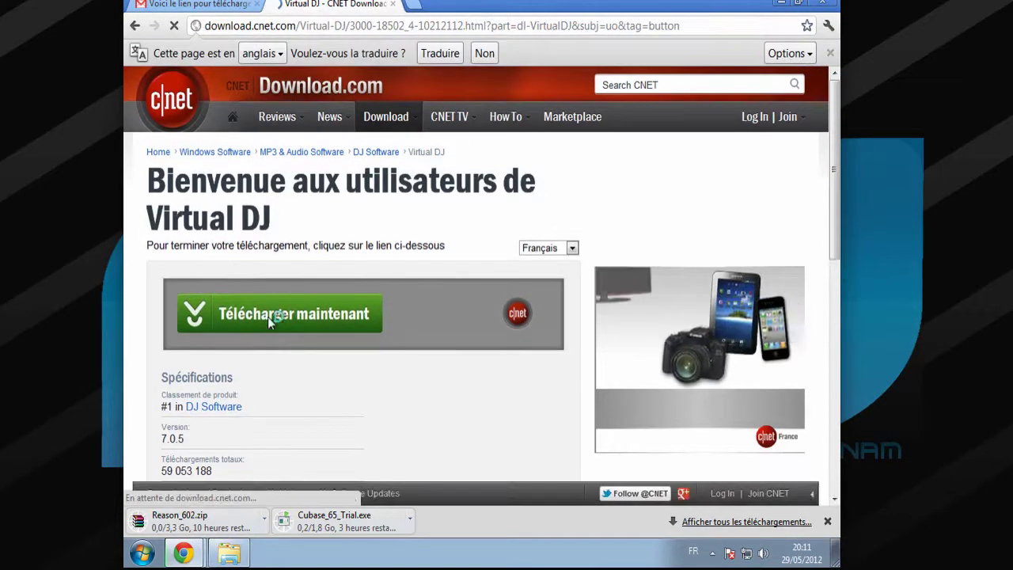
{"action": "left_click", "coordinate": [269, 317]}
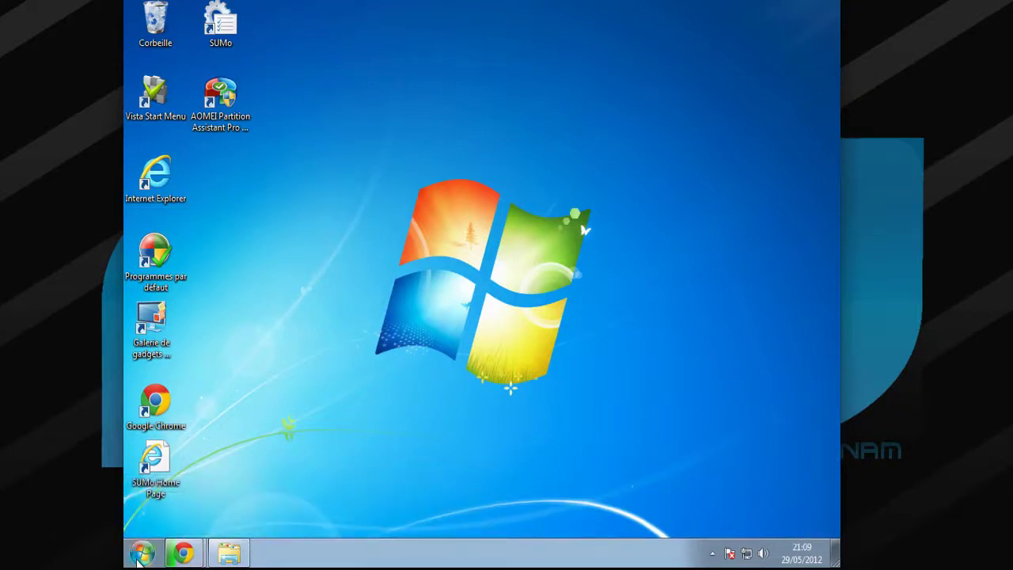
- Open the Téléchargements folder inside the Windows account's personal folder
{"action": "left_click", "coordinate": [140, 558]}
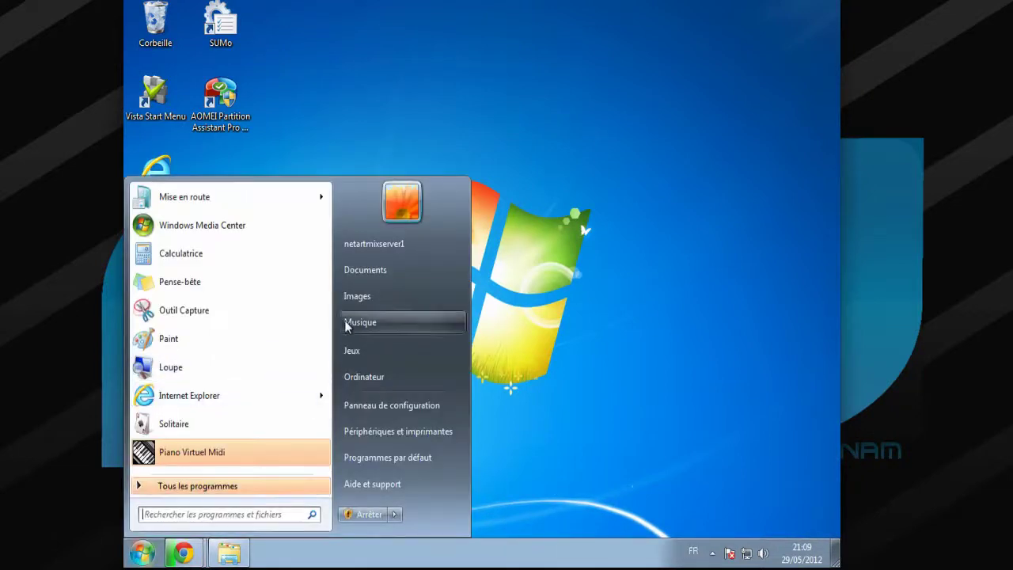
{"action": "left_click", "coordinate": [381, 252]}
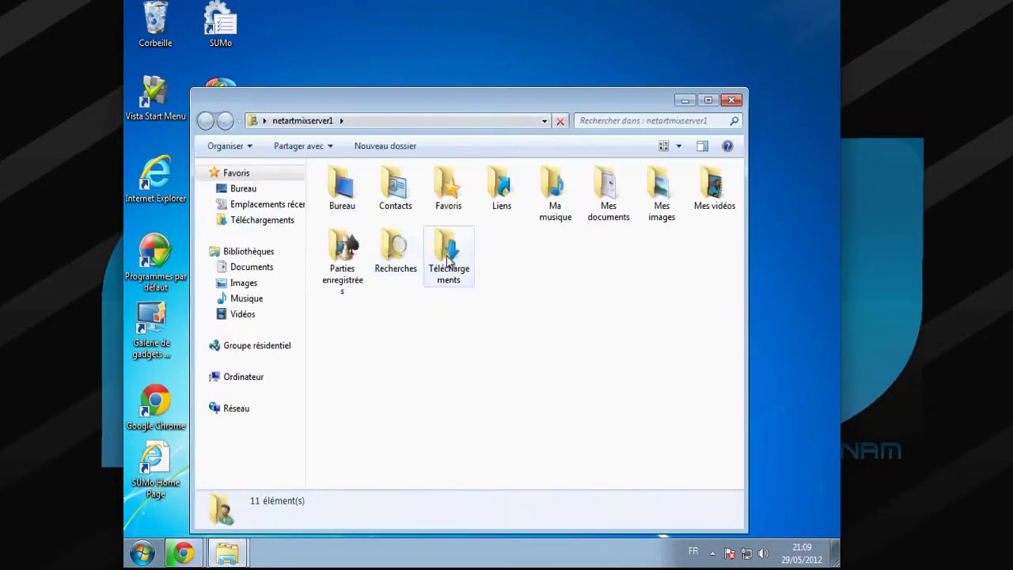
{"action": "double_click", "coordinate": [446, 257]}
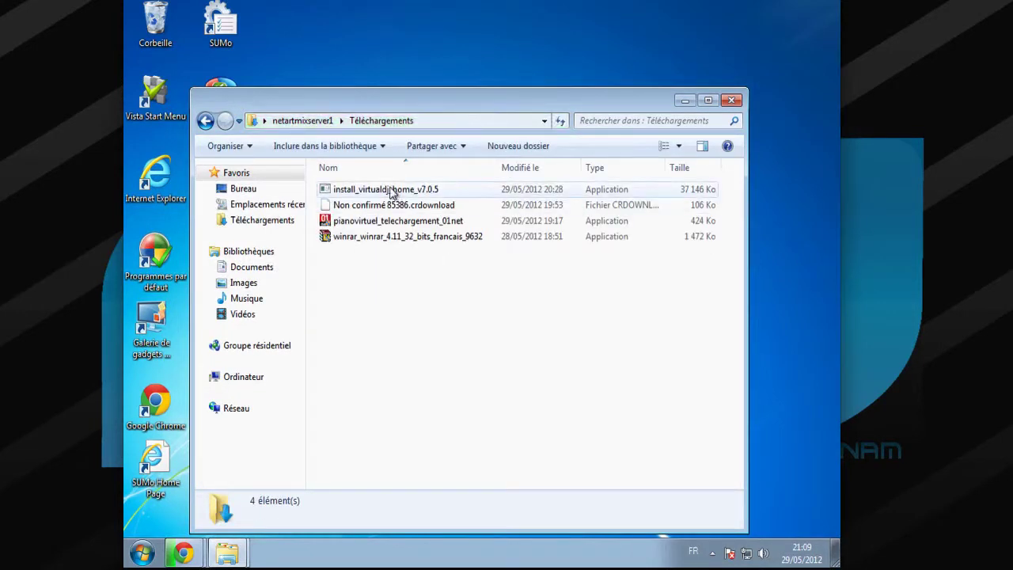
- Run the install_virtualdj_home_v7.0.5 installer, authorise it to modify the computer and minimise the folder window
{"action": "left_click", "coordinate": [393, 190]}
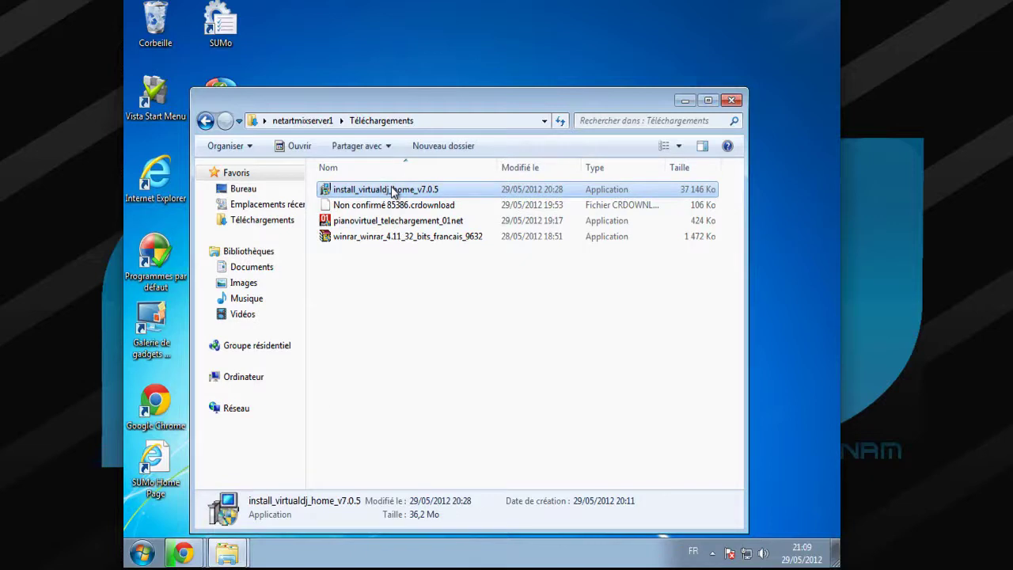
{"action": "double_click", "coordinate": [393, 190]}
{"action": "right_click", "coordinate": [394, 190]}
{"action": "left_click", "coordinate": [401, 192]}
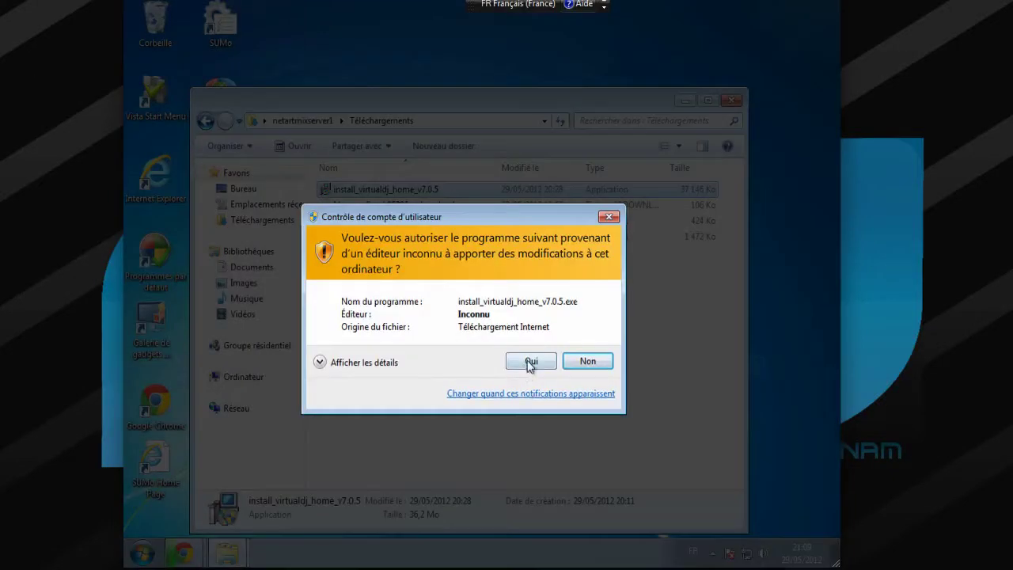
{"action": "left_click", "coordinate": [533, 423]}
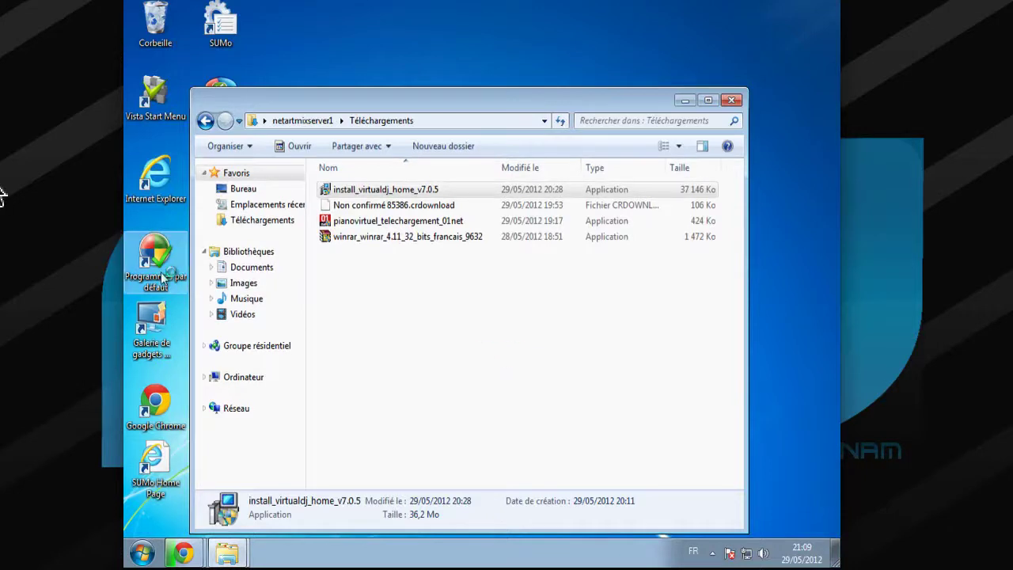
{"action": "left_click", "coordinate": [682, 101]}
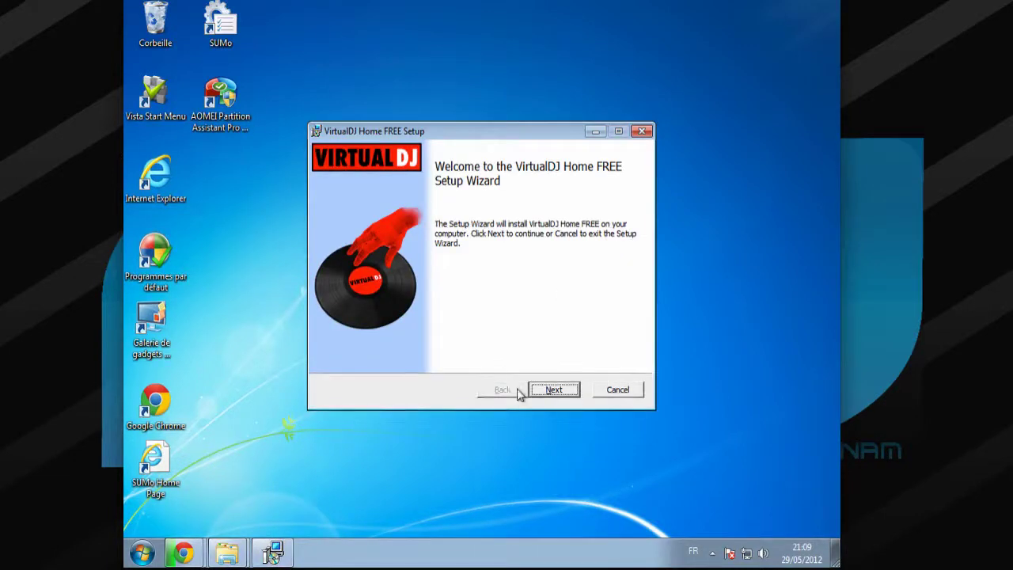
- Accept the VirtualDJ Home FREE license agreement and choose the Typical setup type
{"action": "left_click", "coordinate": [556, 394]}
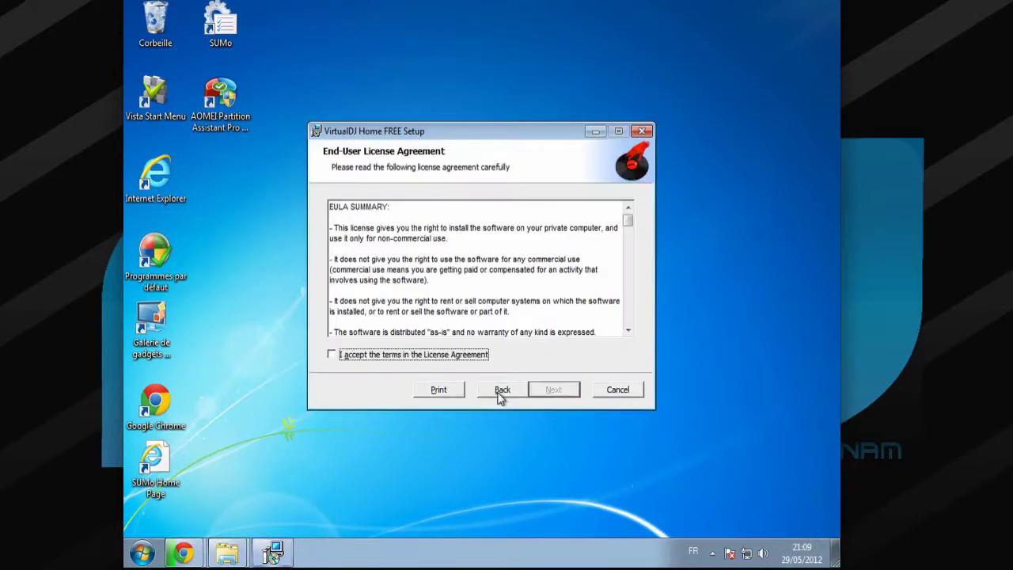
{"action": "left_click", "coordinate": [459, 356]}
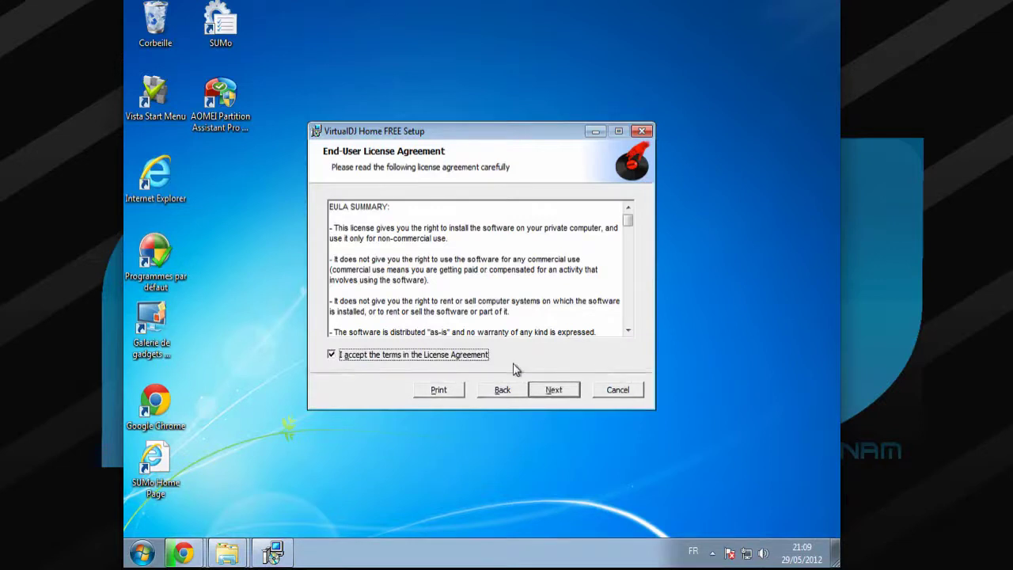
{"action": "left_click", "coordinate": [558, 389]}
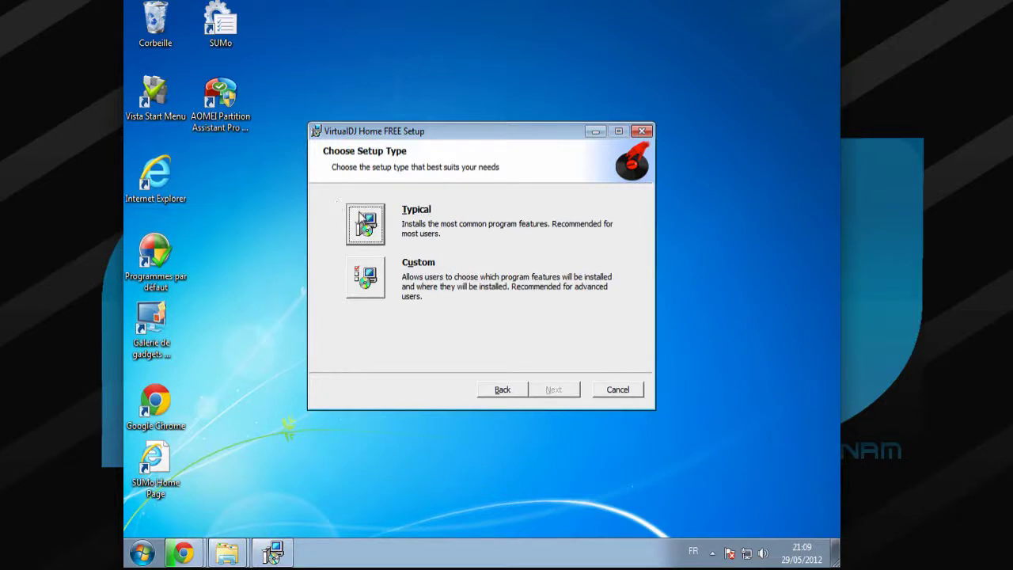
{"action": "left_click", "coordinate": [362, 215]}
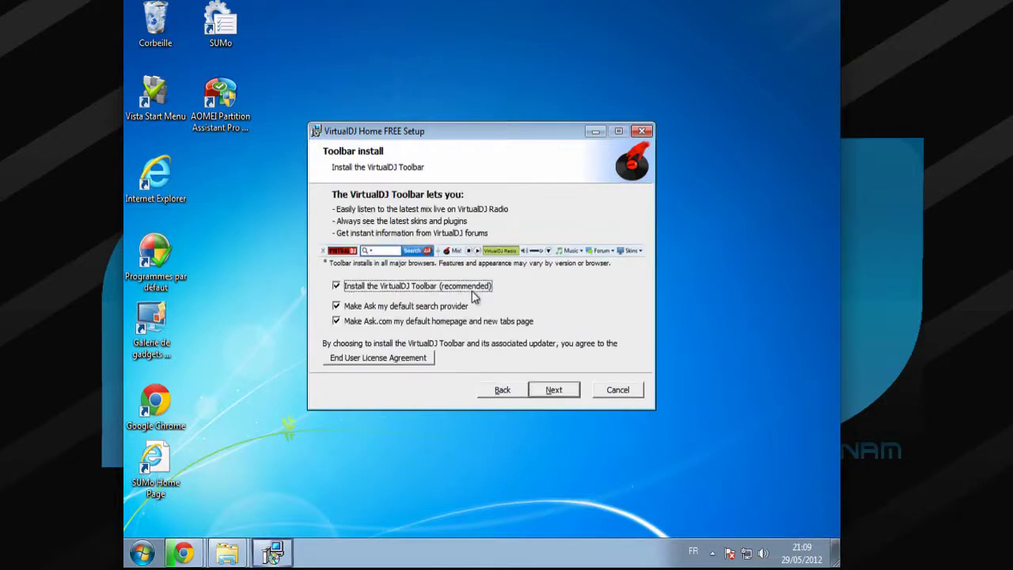
- Decline the VirtualDJ Toolbar and the Ask.com default homepage, and install VirtualDJ Home FREE
{"action": "left_click", "coordinate": [338, 288]}
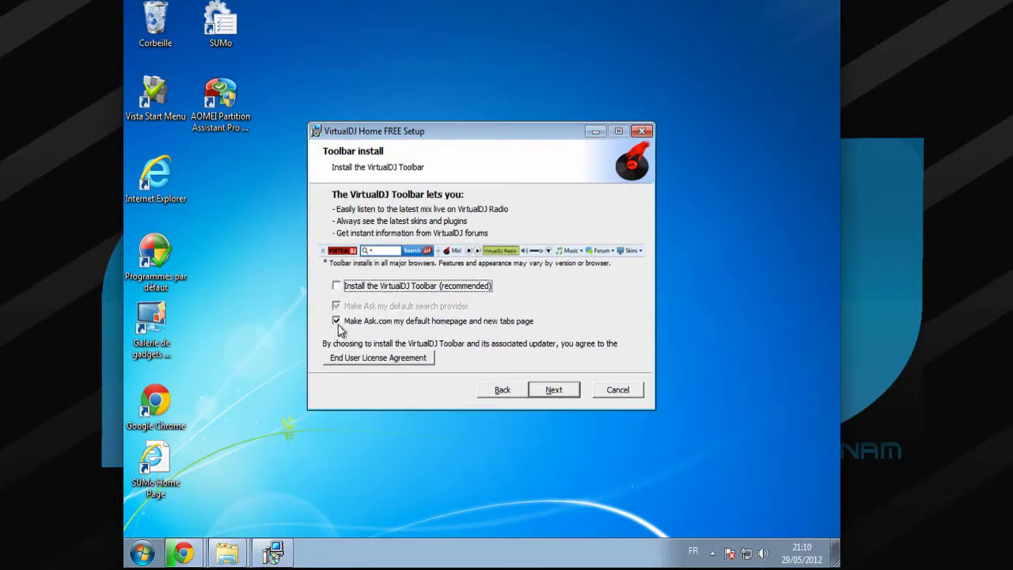
{"action": "left_click", "coordinate": [337, 321]}
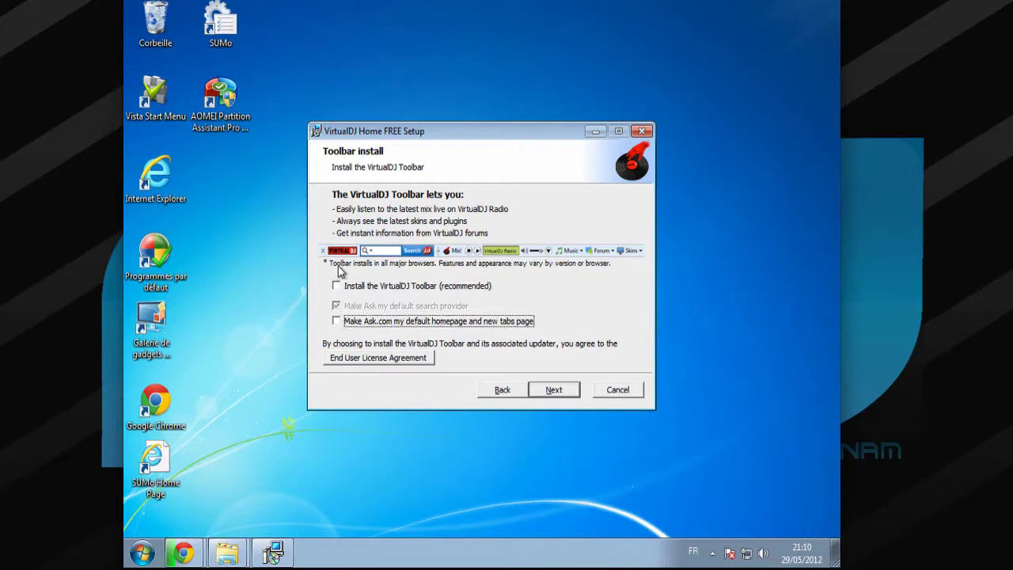
{"action": "left_click", "coordinate": [554, 390]}
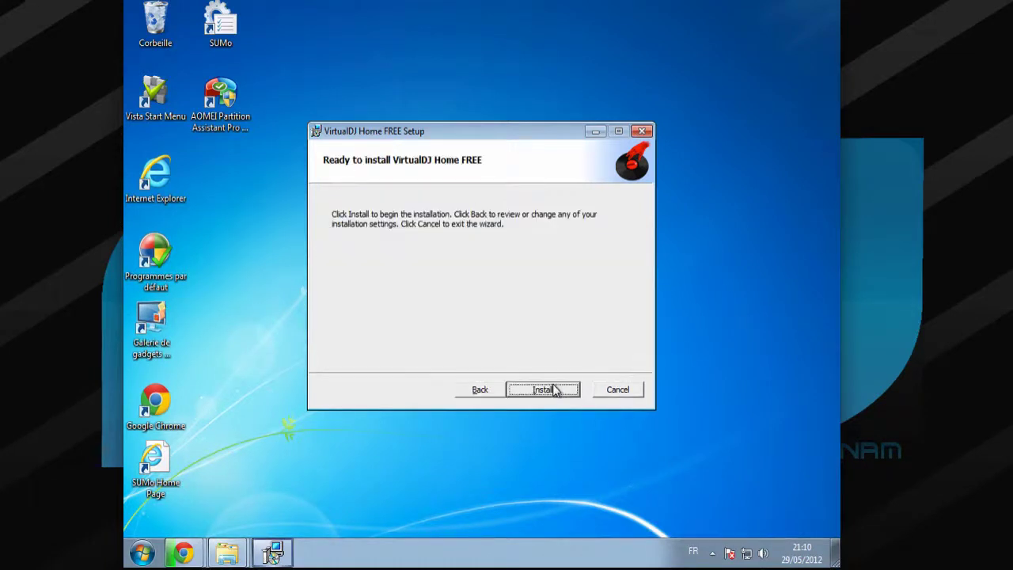
{"action": "left_click", "coordinate": [553, 389]}
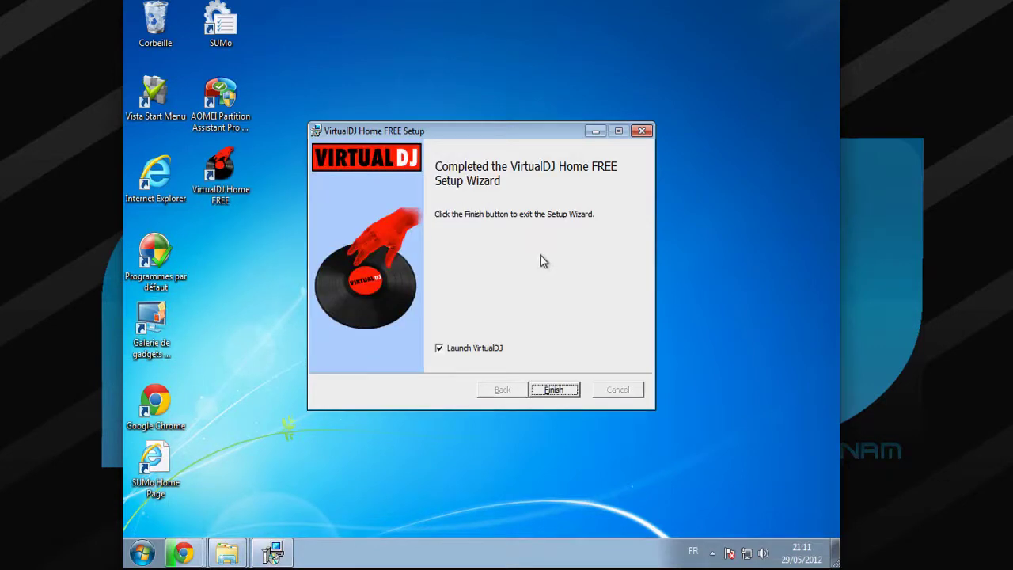
- Finish the setup with VirtualDJ launching, and skip the website login with Don't show again enabled
{"action": "left_click", "coordinate": [545, 389]}
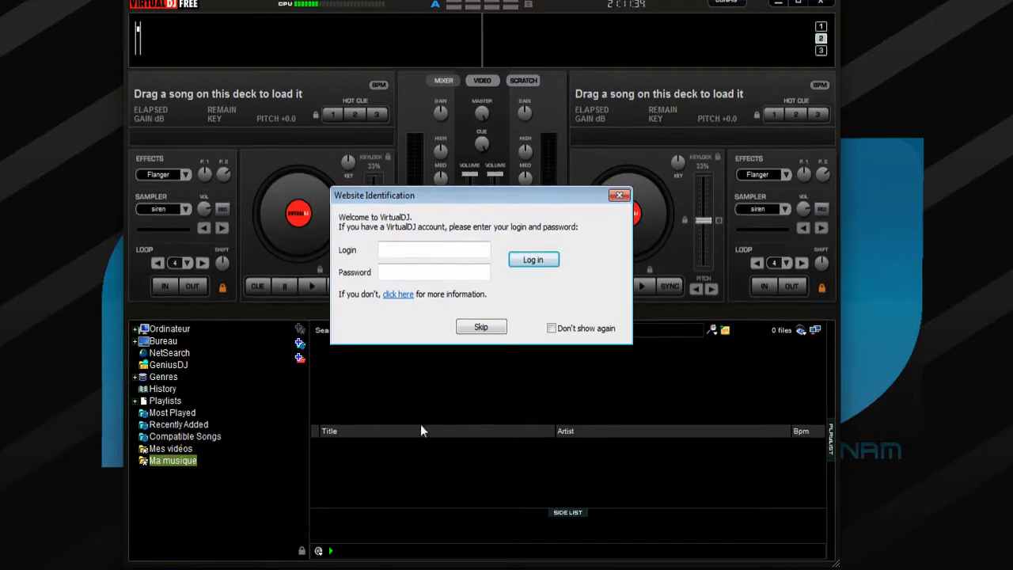
{"action": "left_click", "coordinate": [551, 329]}
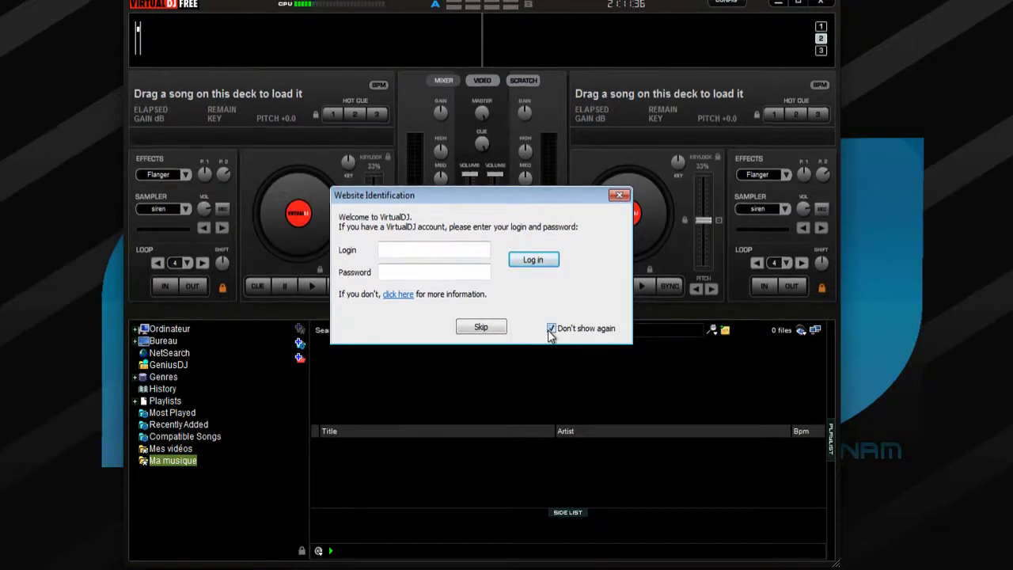
{"action": "left_click", "coordinate": [463, 332]}
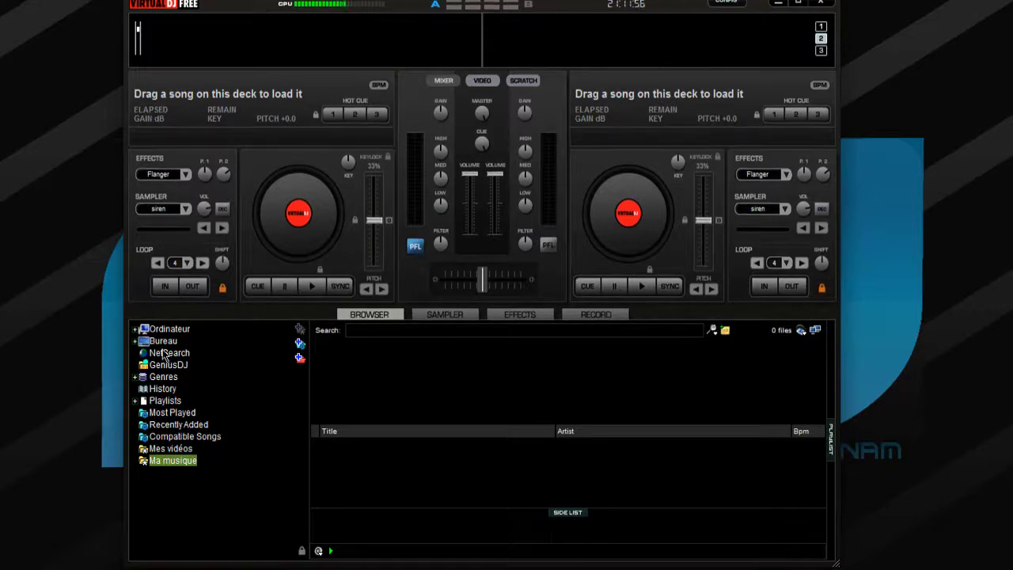
- Expand Bureau and the user's folder in the folder tree, and show the contents of Ma musique
{"action": "left_click", "coordinate": [136, 341]}
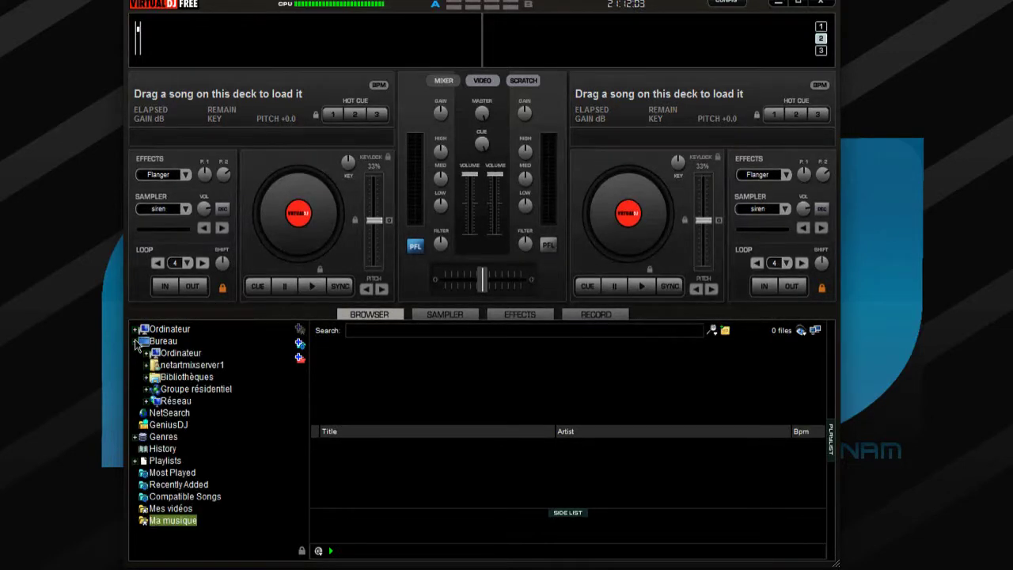
{"action": "double_click", "coordinate": [181, 365]}
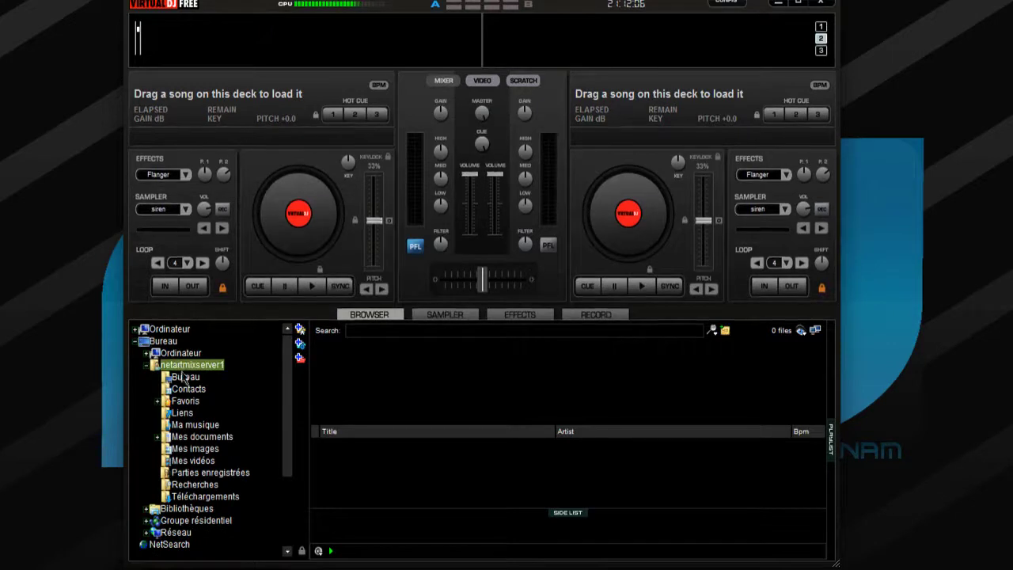
{"action": "left_click", "coordinate": [193, 426]}
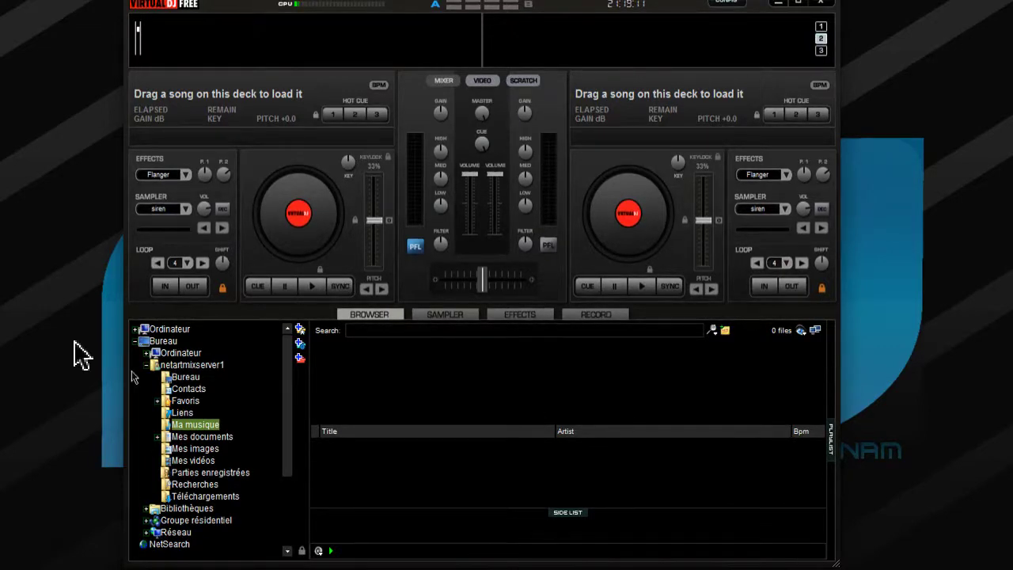
- Open the sample music folder inside Utilisateurs > Public > Musique publique on Disque local (C:)
{"action": "left_click", "coordinate": [148, 353]}
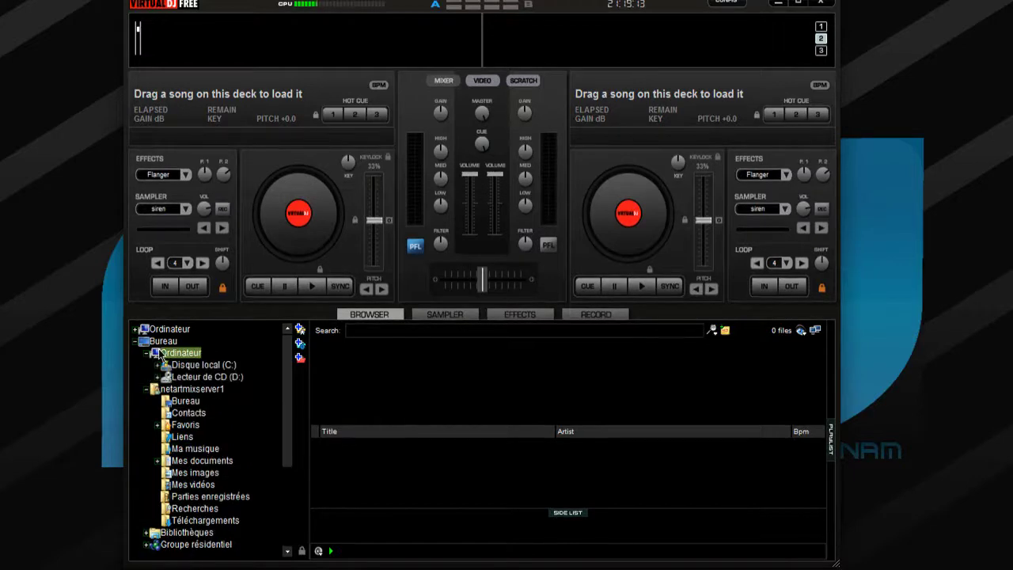
{"action": "left_click", "coordinate": [167, 355]}
{"action": "double_click", "coordinate": [176, 365]}
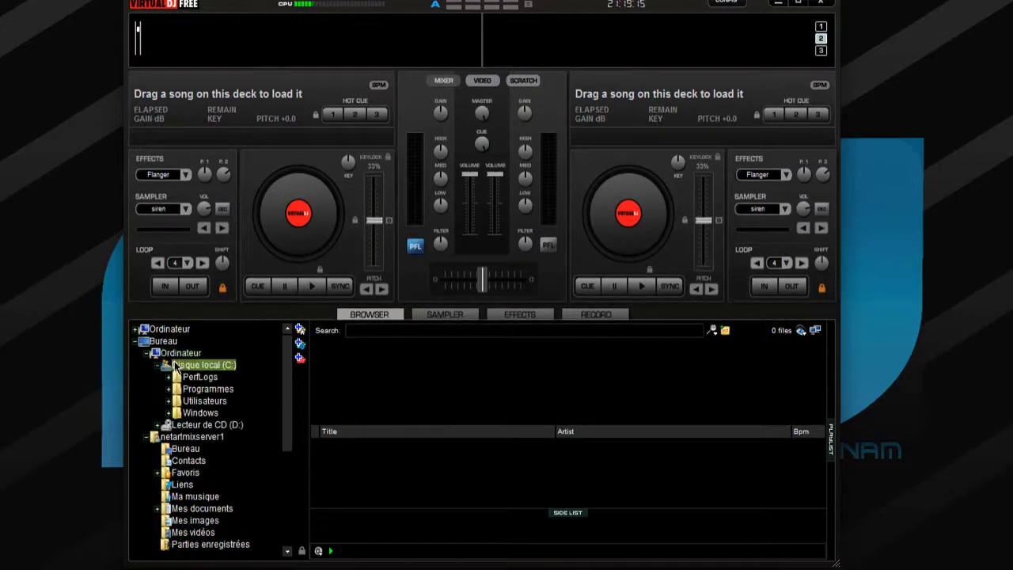
{"action": "double_click", "coordinate": [199, 401]}
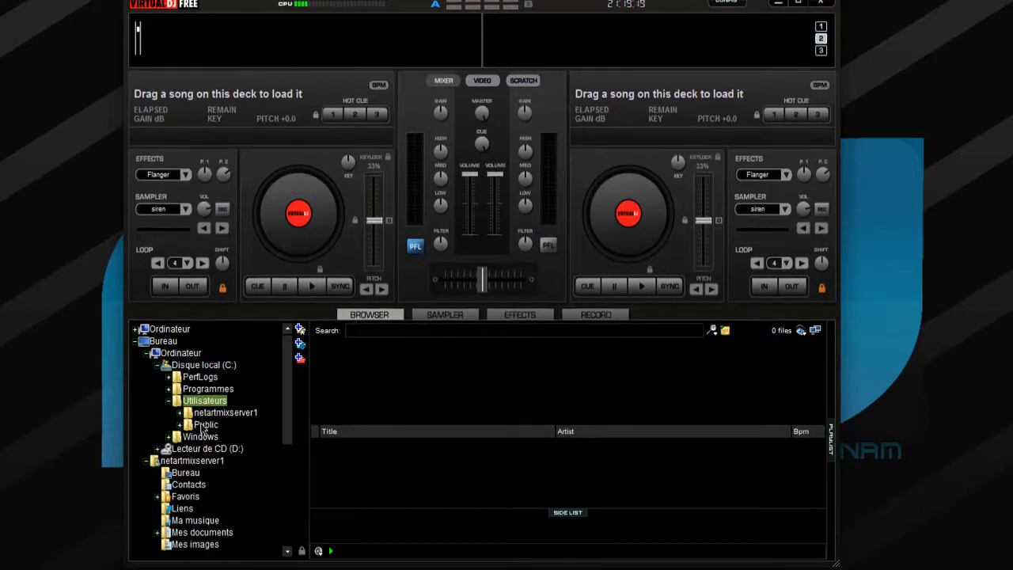
{"action": "double_click", "coordinate": [205, 425]}
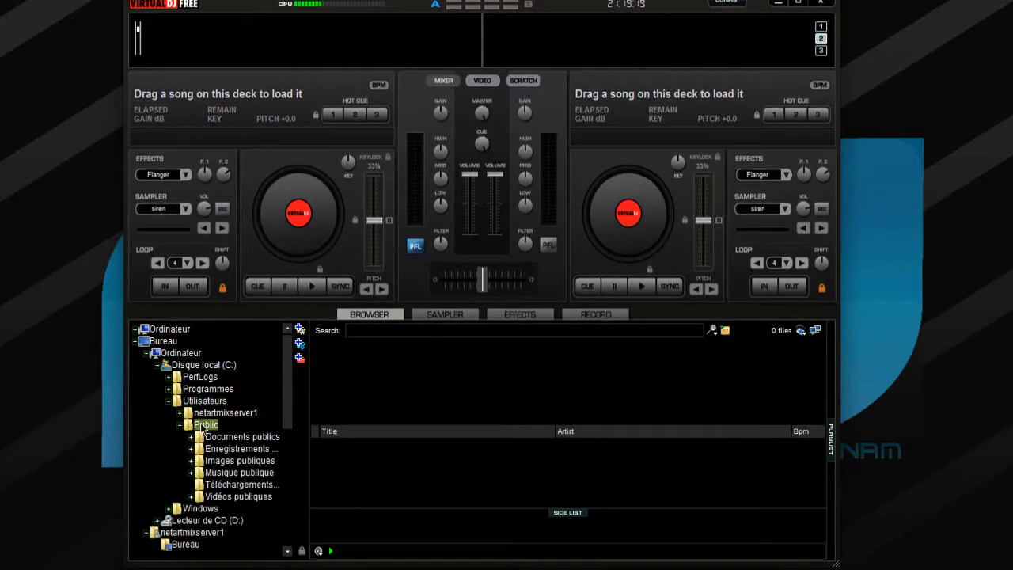
{"action": "double_click", "coordinate": [234, 474]}
{"action": "left_click", "coordinate": [234, 483]}
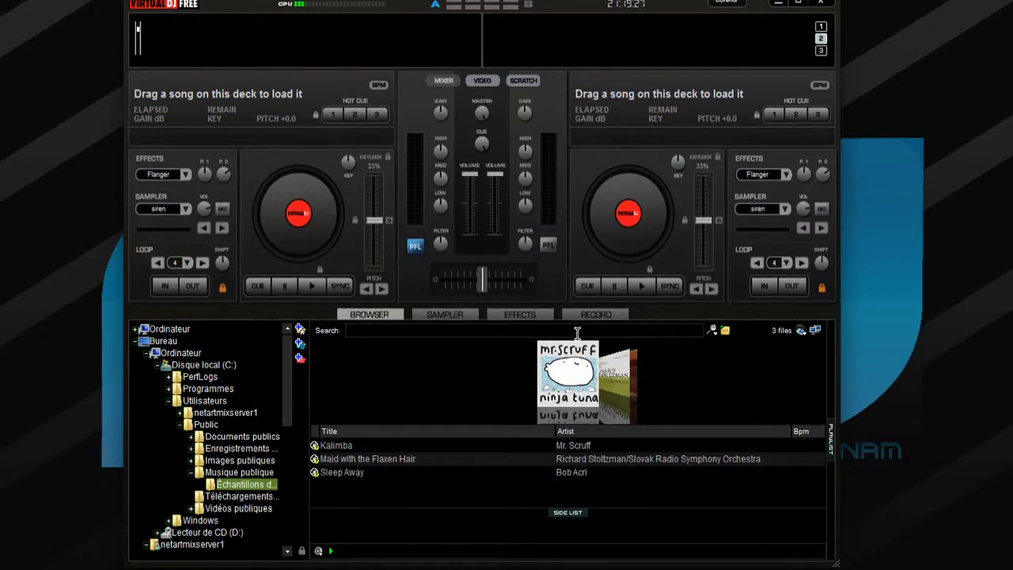
- Leaf back and forth through the cover art of the songs in the sample music folder
{"action": "scroll", "coordinate": [583, 370], "scroll_direction": "down", "scroll_amount": 3}
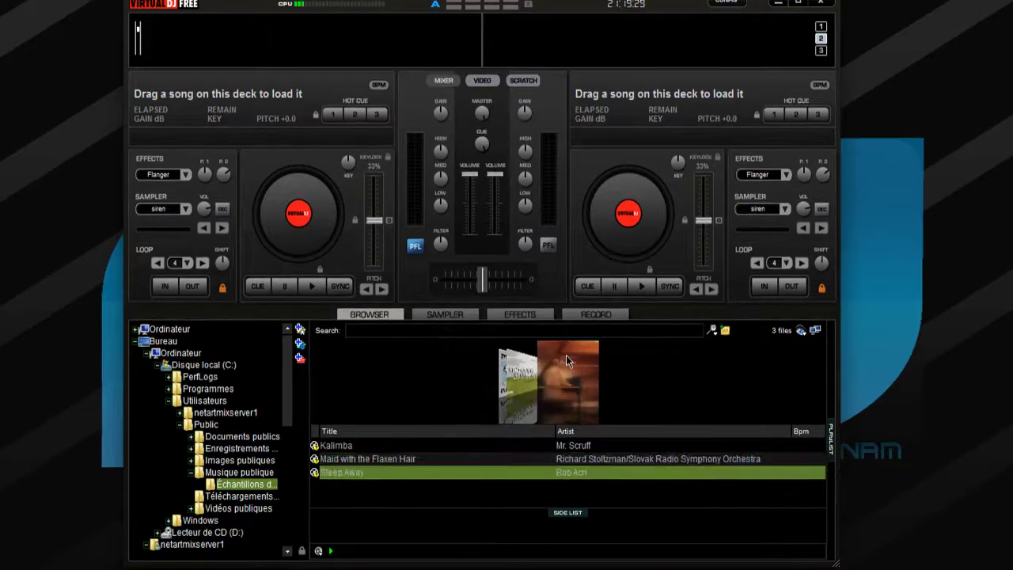
{"action": "scroll", "coordinate": [565, 355], "scroll_direction": "up", "scroll_amount": 1}
{"action": "scroll", "coordinate": [565, 361], "scroll_direction": "up", "scroll_amount": 1}
{"action": "scroll", "coordinate": [566, 361], "scroll_direction": "down", "scroll_amount": 2}
{"action": "scroll", "coordinate": [566, 360], "scroll_direction": "up", "scroll_amount": 2}
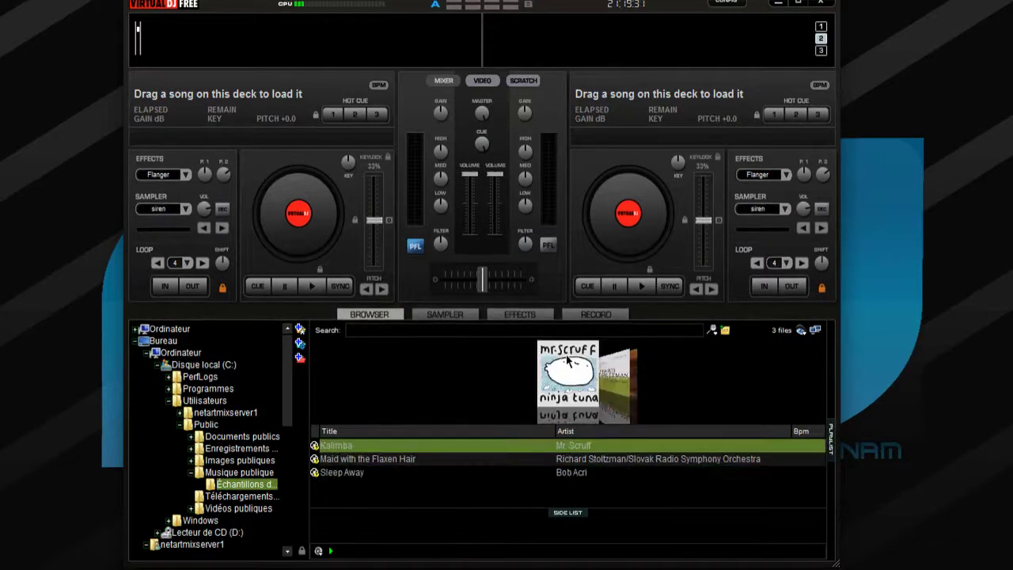
{"action": "scroll", "coordinate": [566, 360], "scroll_direction": "down", "scroll_amount": 2}
{"action": "scroll", "coordinate": [566, 360], "scroll_direction": "up", "scroll_amount": 1}
{"action": "scroll", "coordinate": [566, 360], "scroll_direction": "down", "scroll_amount": 1}
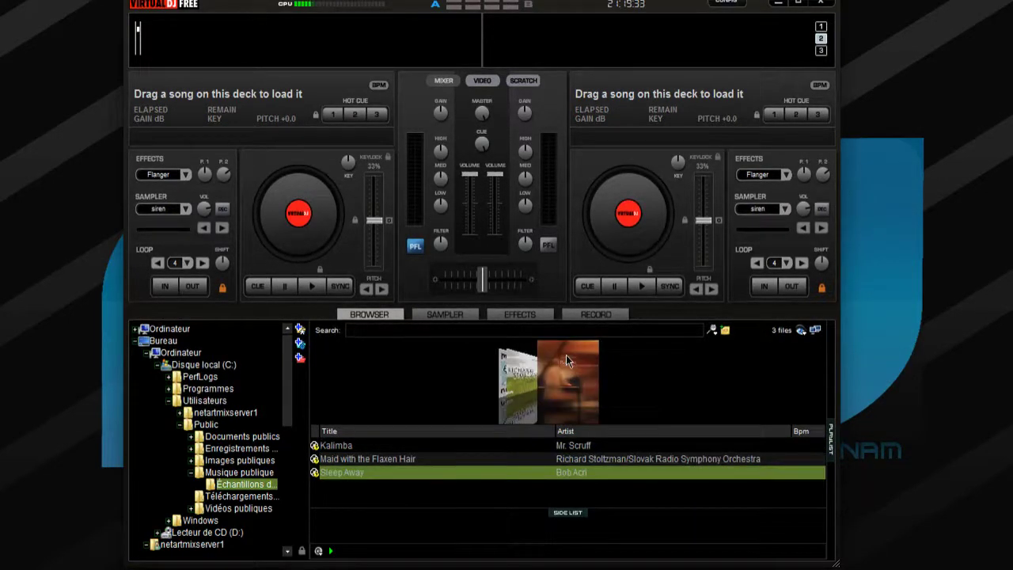
- Load Kalimba on deck 1 and Maid with the Flaxen Hair on deck 2, and sync deck 1's tempo to deck 2
{"action": "scroll", "coordinate": [566, 358], "scroll_direction": "up", "scroll_amount": 2}
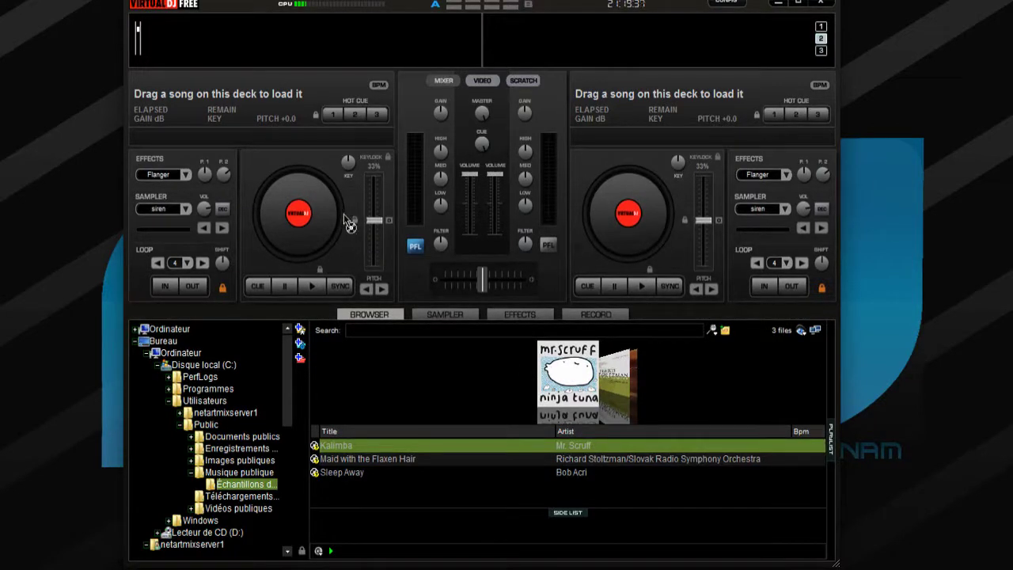
{"action": "key", "text": "shift+Left"}
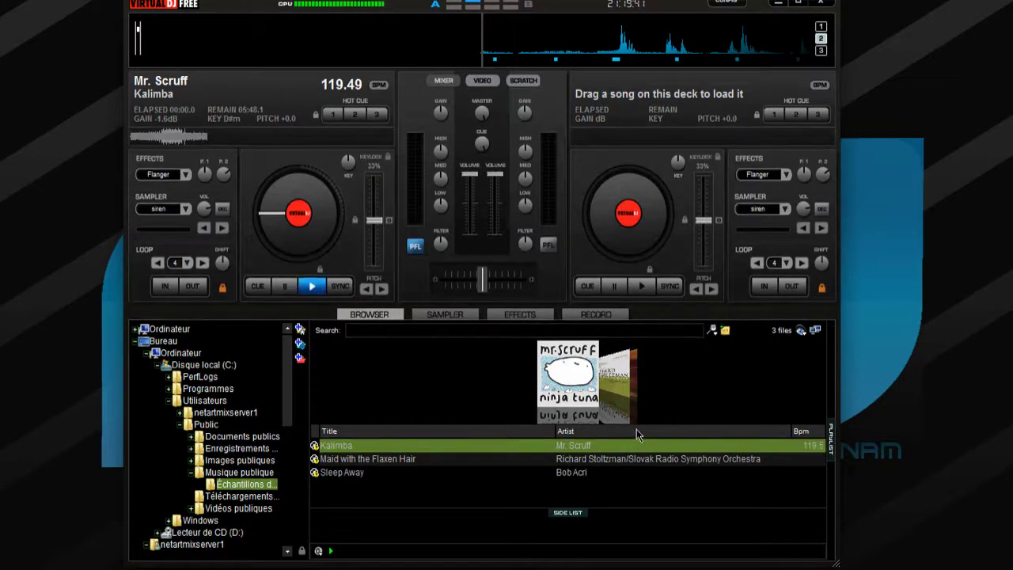
{"action": "scroll", "coordinate": [613, 407], "scroll_direction": "down", "scroll_amount": 1}
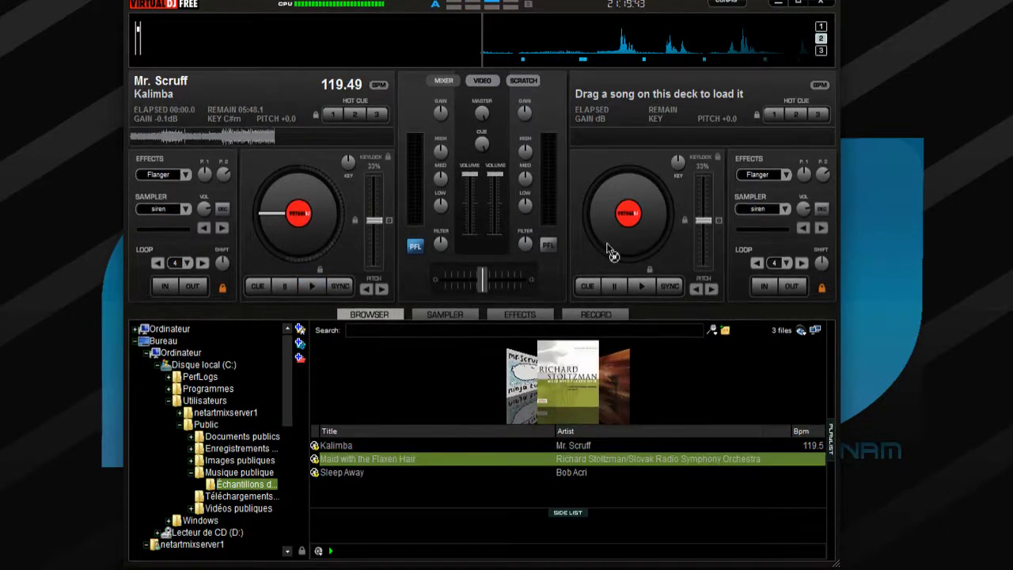
{"action": "left_click_drag", "start_coordinate": [620, 224], "coordinate": [617, 223]}
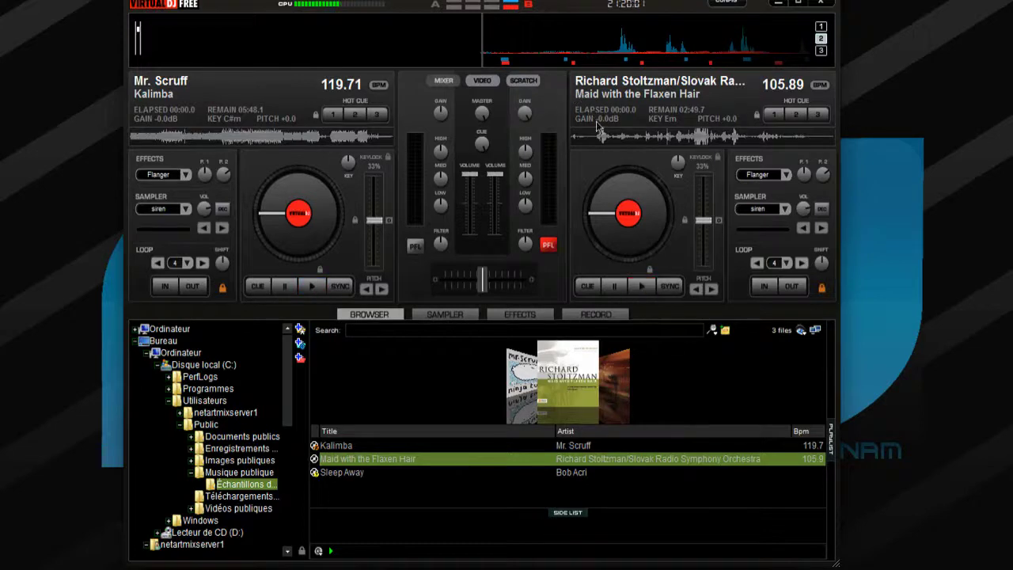
{"action": "left_click", "coordinate": [339, 286]}
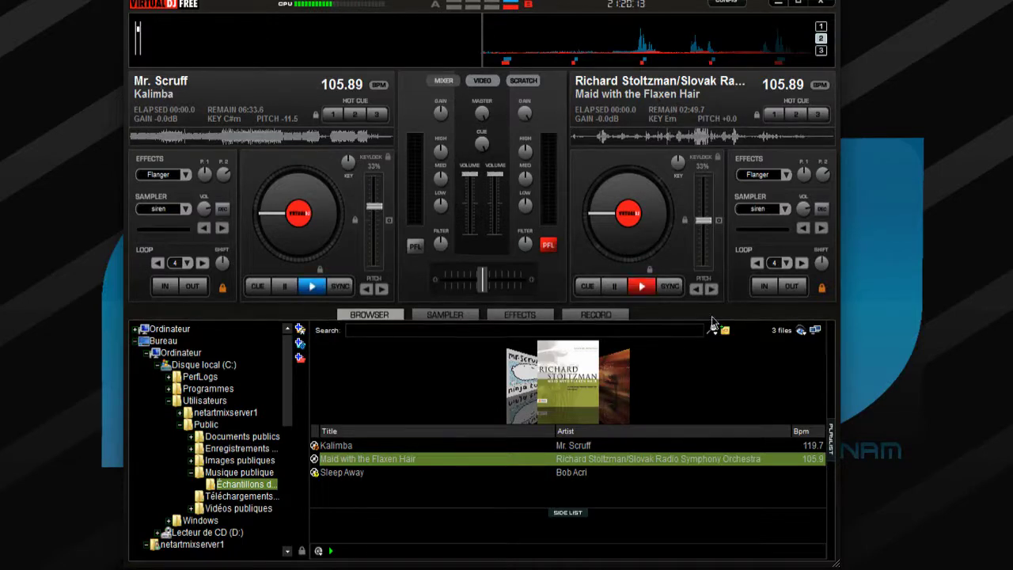
- Replace the song on deck 2 with Sleep Away and sync its tempo to deck 1
{"action": "key", "text": "Down"}
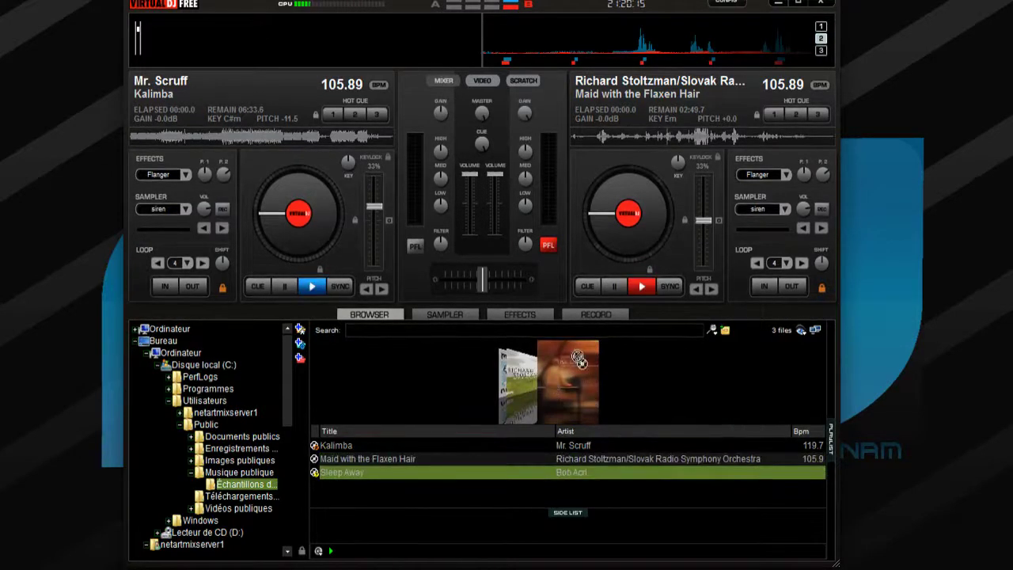
{"action": "left_click_drag", "start_coordinate": [598, 242], "coordinate": [601, 244]}
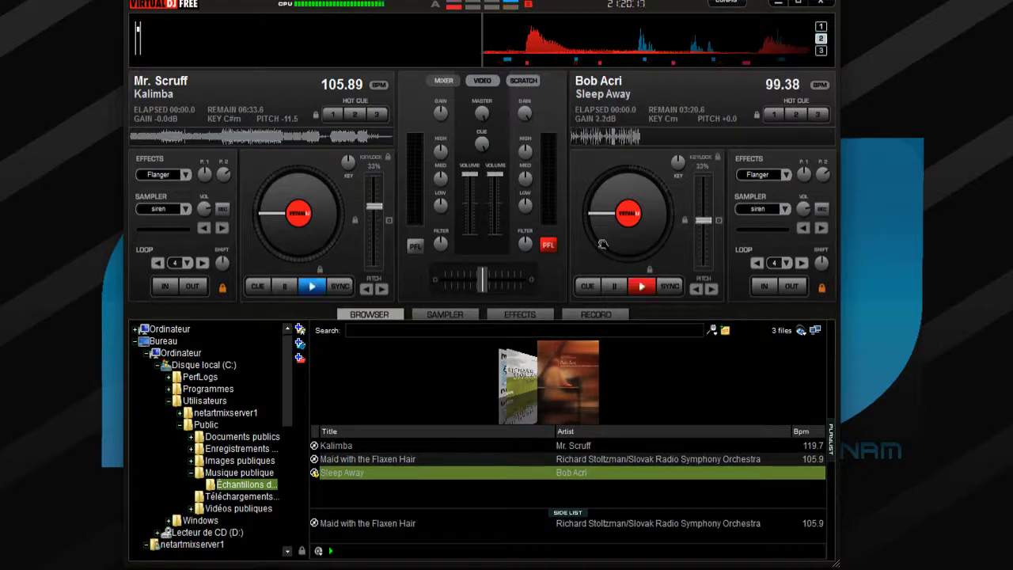
{"action": "left_click", "coordinate": [671, 288]}
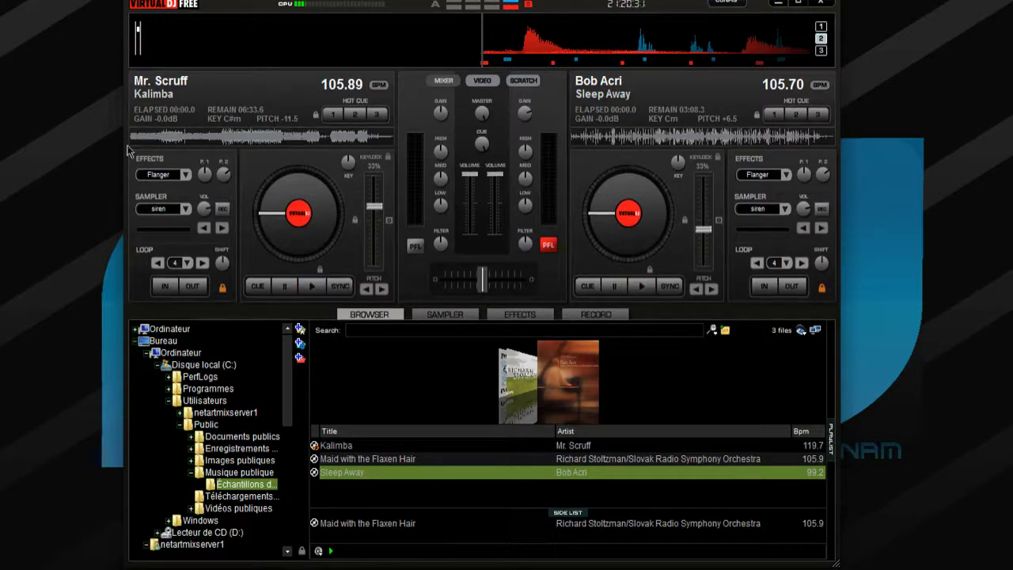
- Set hot cues 1, 2 and 3 in Kalimba on deck 1 at about 01:17, 03:47 and 05:39
{"action": "left_click", "coordinate": [181, 140]}
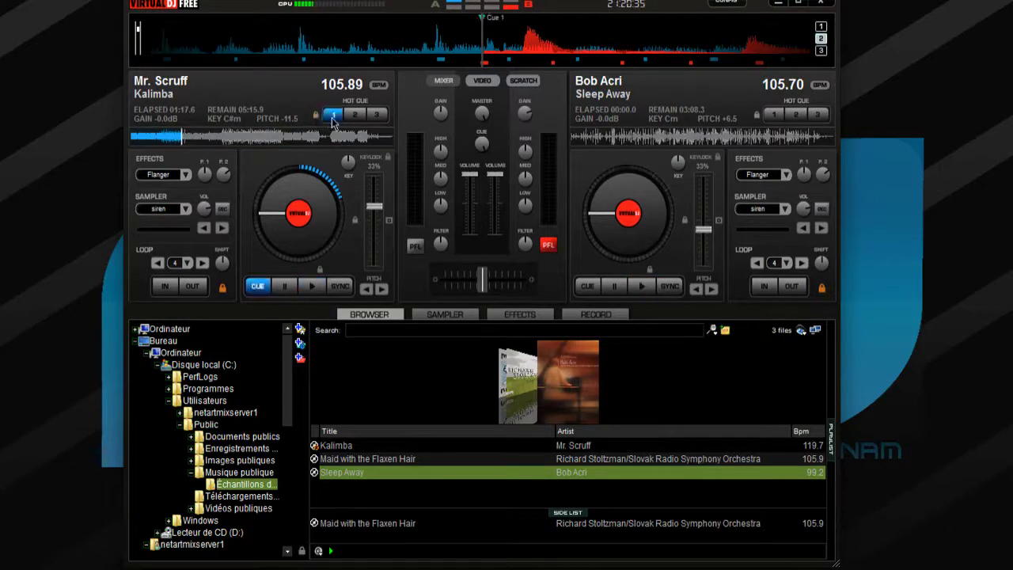
{"action": "left_click", "coordinate": [281, 136]}
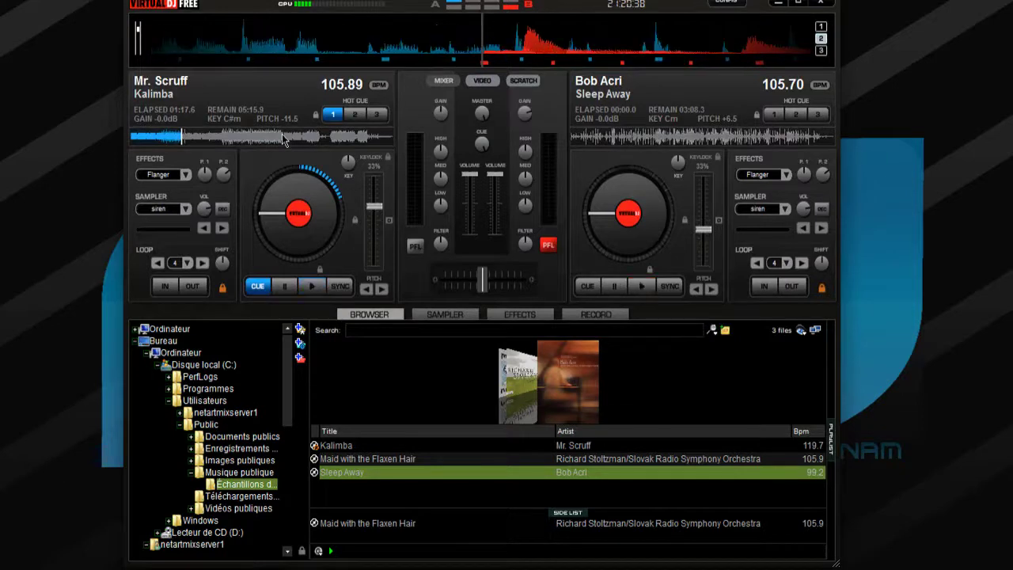
{"action": "left_click", "coordinate": [353, 115]}
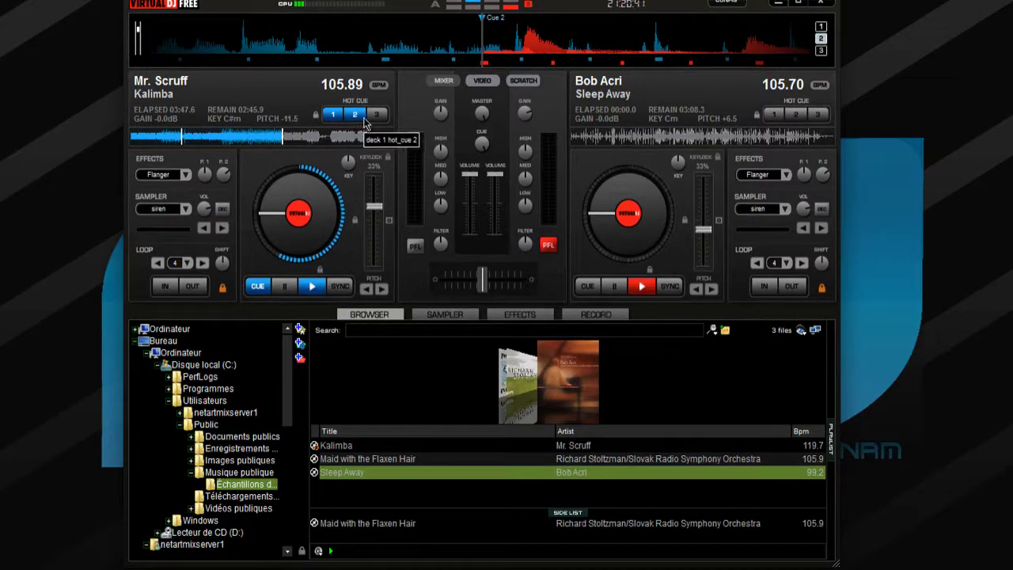
{"action": "left_click", "coordinate": [357, 136]}
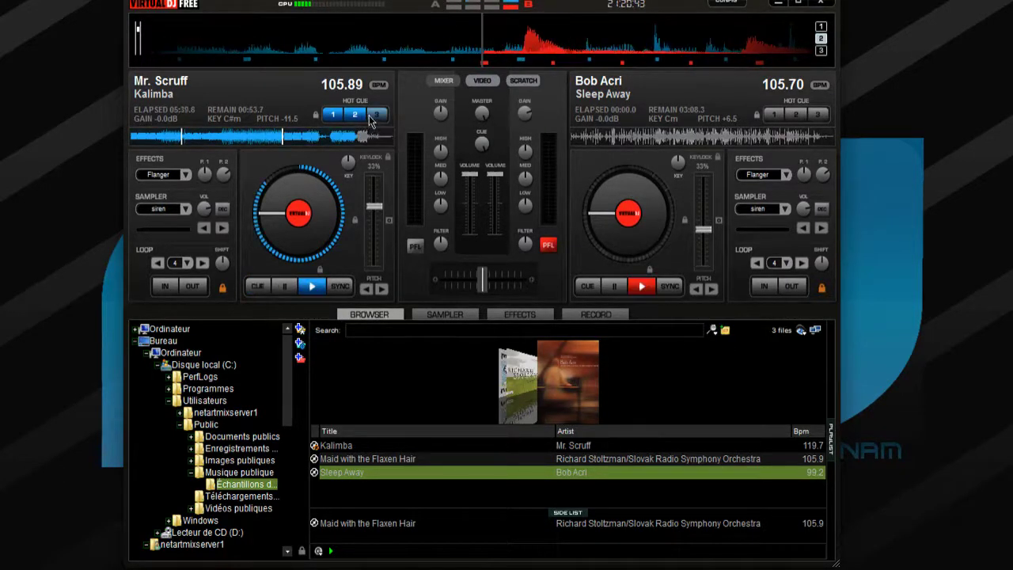
{"action": "left_click", "coordinate": [375, 116]}
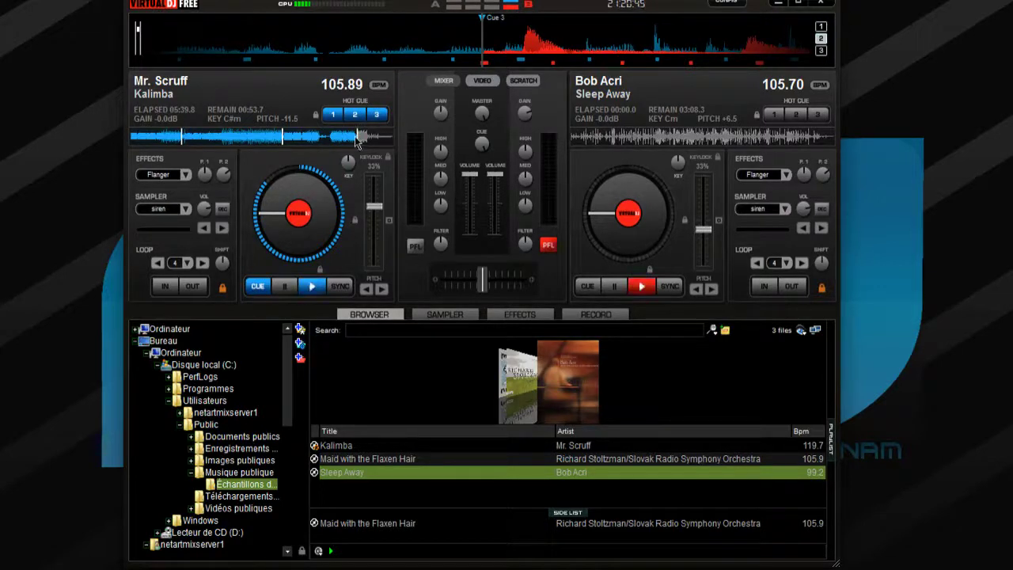
- Test hot cue 1 in Kalimba after jumping to about 03:06, pause playback and move the position to about 02:44
{"action": "left_click", "coordinate": [255, 139]}
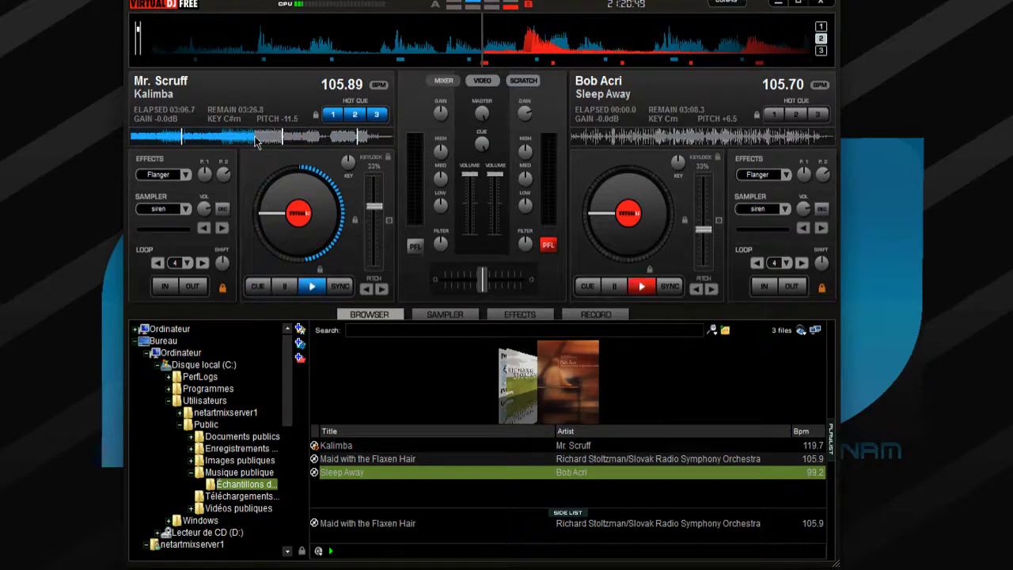
{"action": "left_click", "coordinate": [333, 117]}
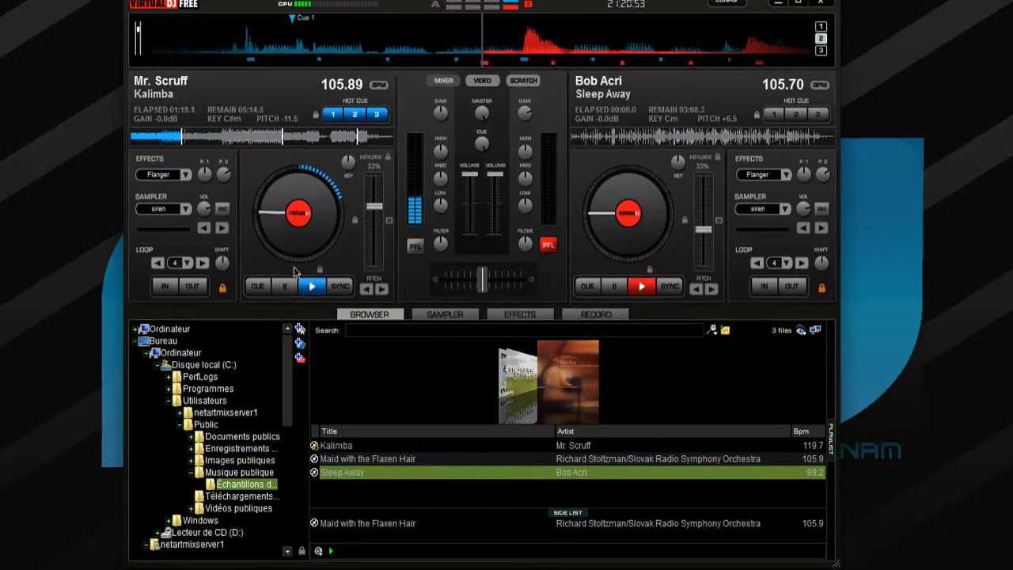
{"action": "left_click", "coordinate": [288, 290]}
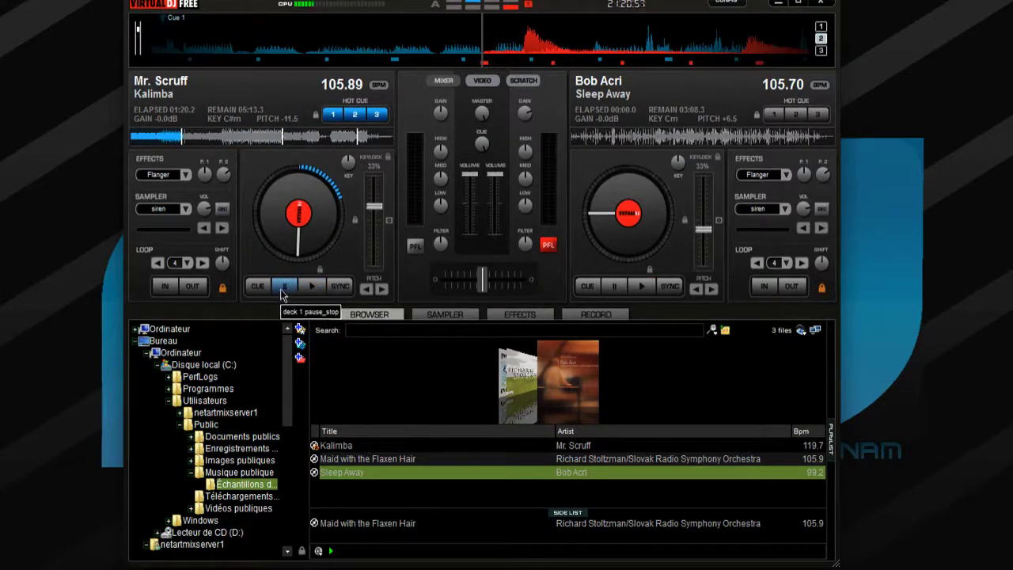
{"action": "left_click", "coordinate": [241, 138]}
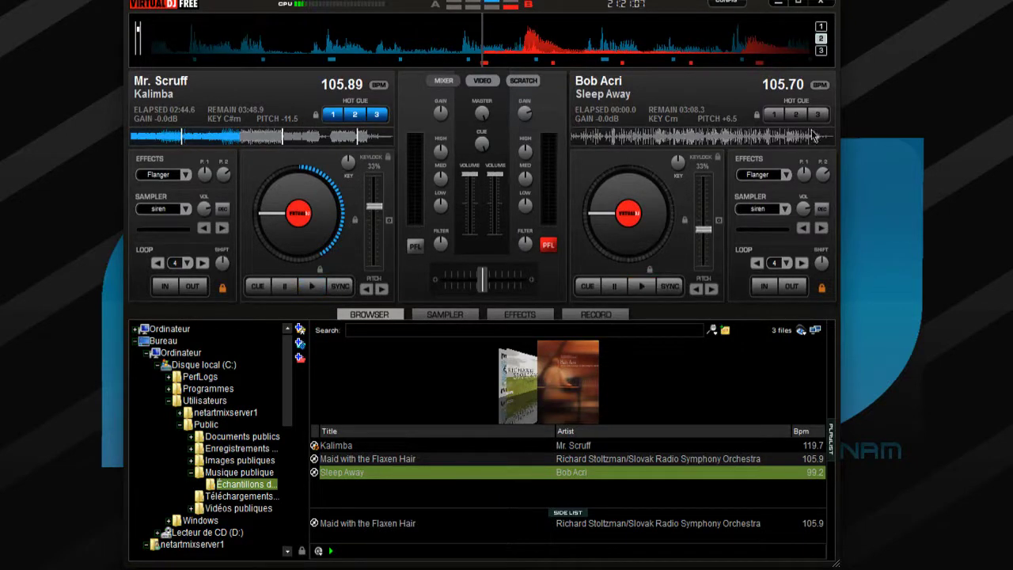
- Set hot cue 1 in Sleep Away on deck 2 at about 02:16
{"action": "left_click", "coordinate": [762, 136]}
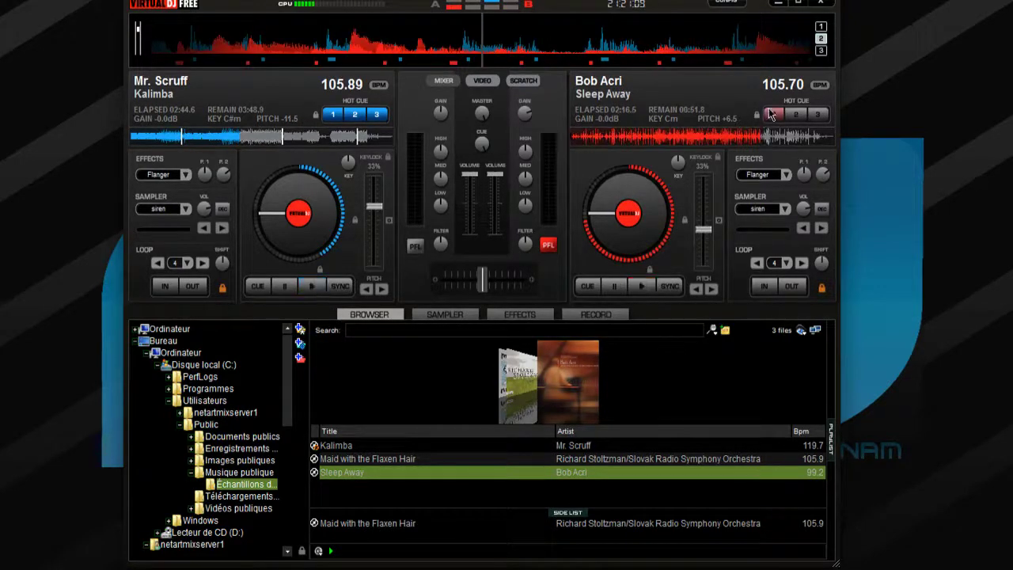
{"action": "left_click", "coordinate": [776, 115]}
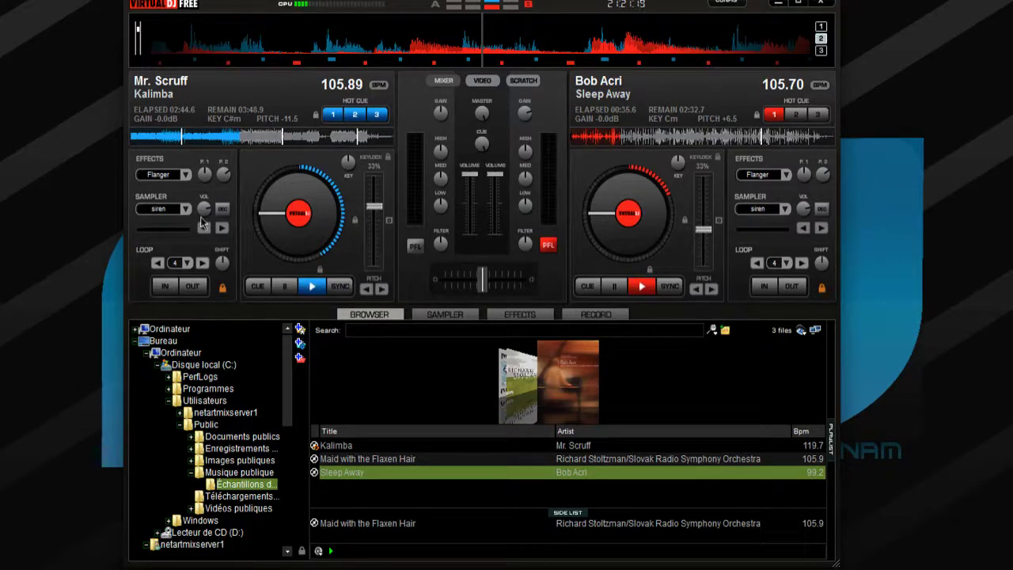
- View the effects available for deck 1 and close the list without choosing another effect
{"action": "left_click", "coordinate": [186, 175]}
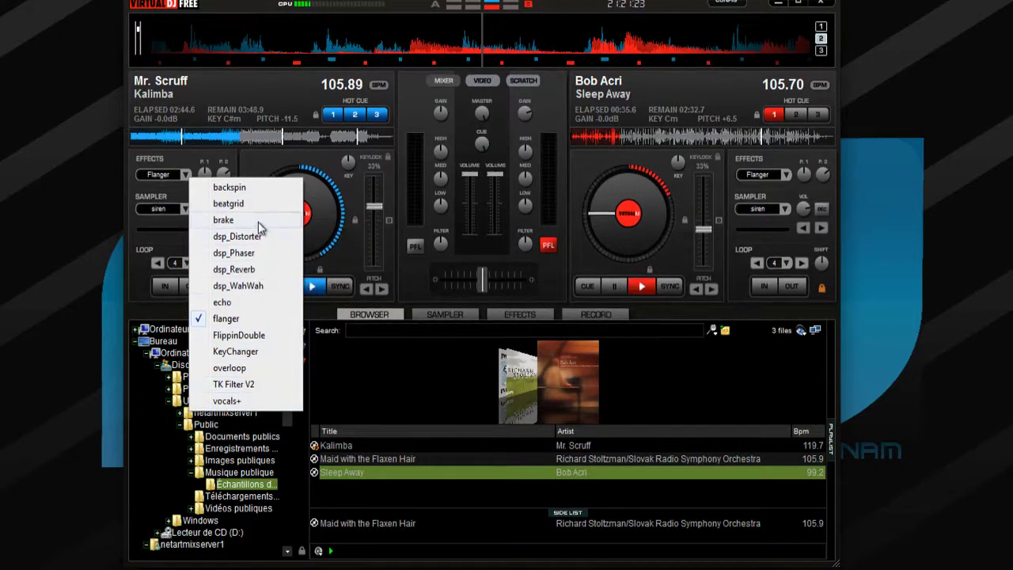
{"action": "left_click", "coordinate": [393, 236]}
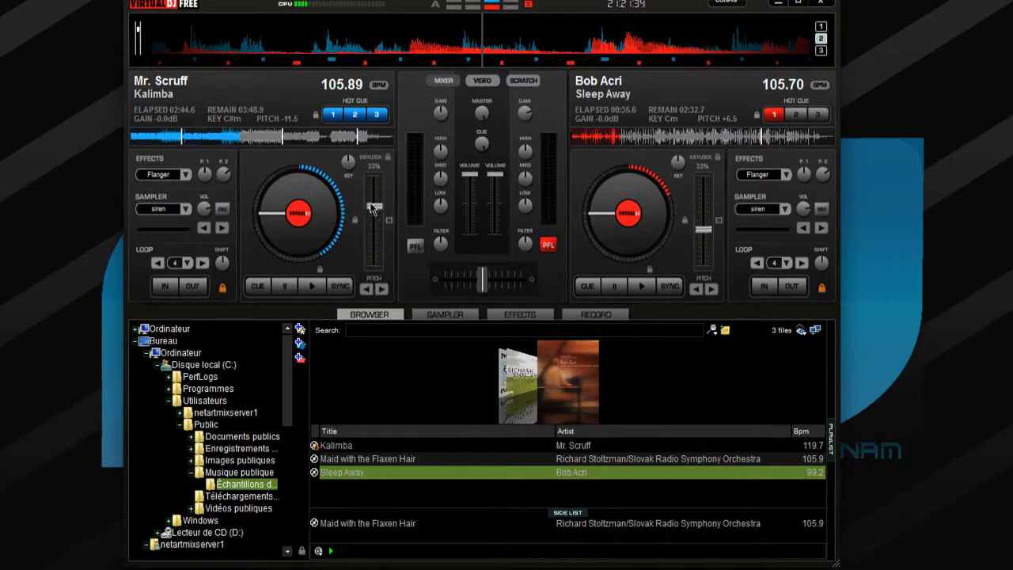
- Shift deck 1's pitch to about +13.3 and re-sync its tempo to deck 2
{"action": "left_click_drag", "start_coordinate": [370, 203], "coordinate": [366, 239]}
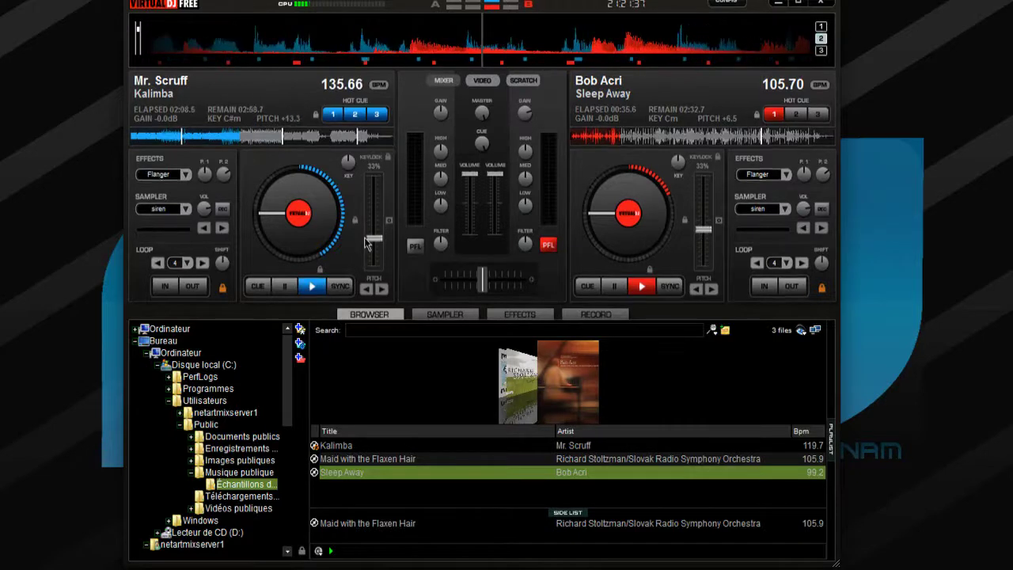
{"action": "left_click", "coordinate": [352, 287]}
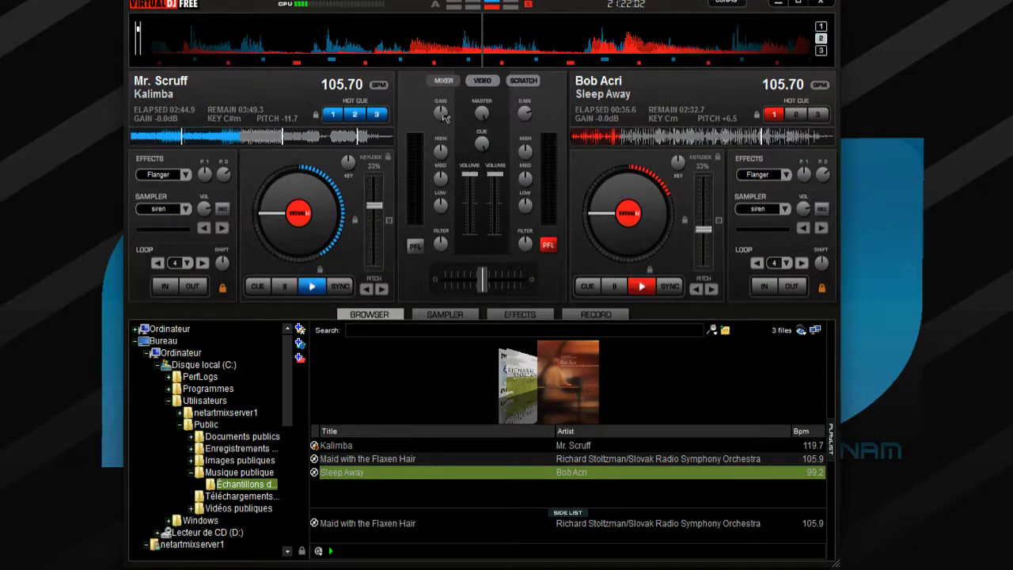
- Adjust the gain of deck 1 to about 0.5 dB
{"action": "left_click_drag", "start_coordinate": [446, 118], "coordinate": [448, 142]}
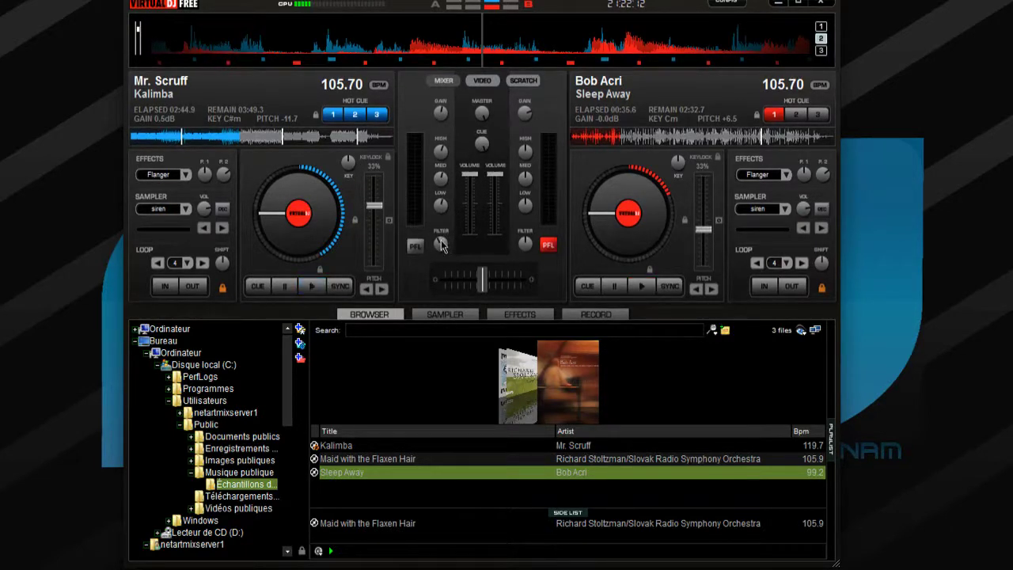
- Switch headphone monitoring (PFL) to deck 1, back to deck 2, and again to deck 1
{"action": "left_click", "coordinate": [415, 246]}
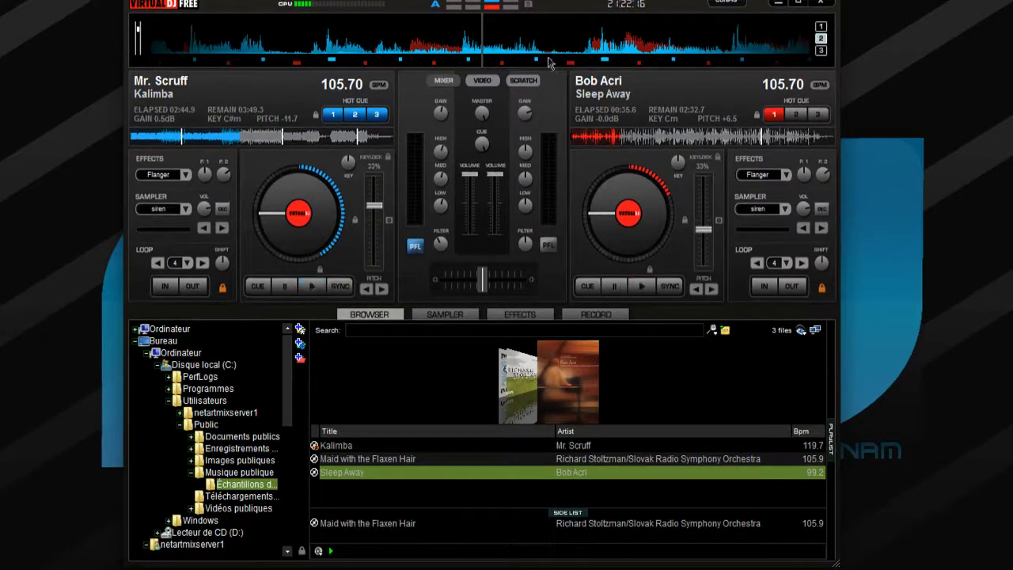
{"action": "left_click", "coordinate": [549, 246]}
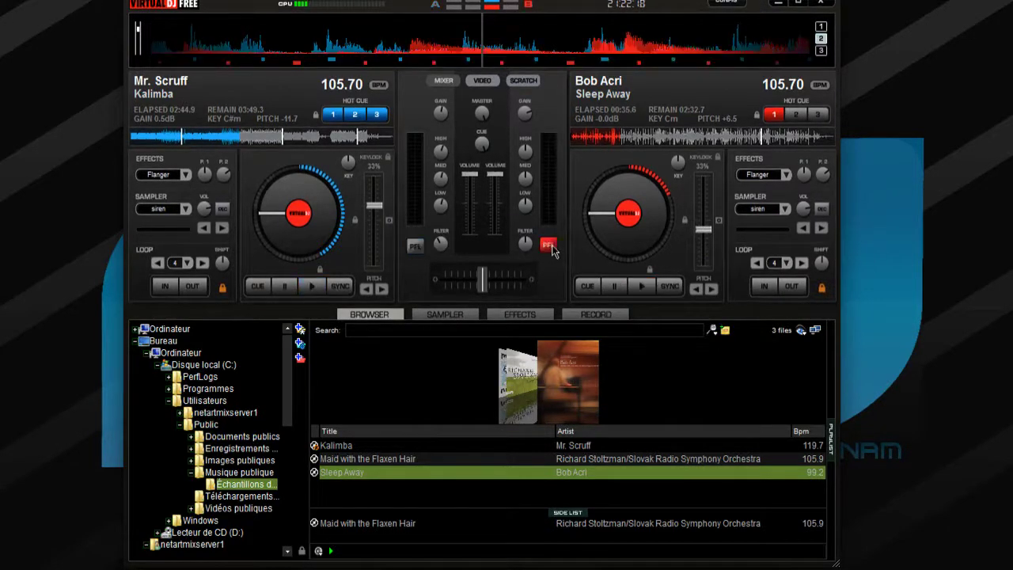
{"action": "left_click", "coordinate": [414, 246]}
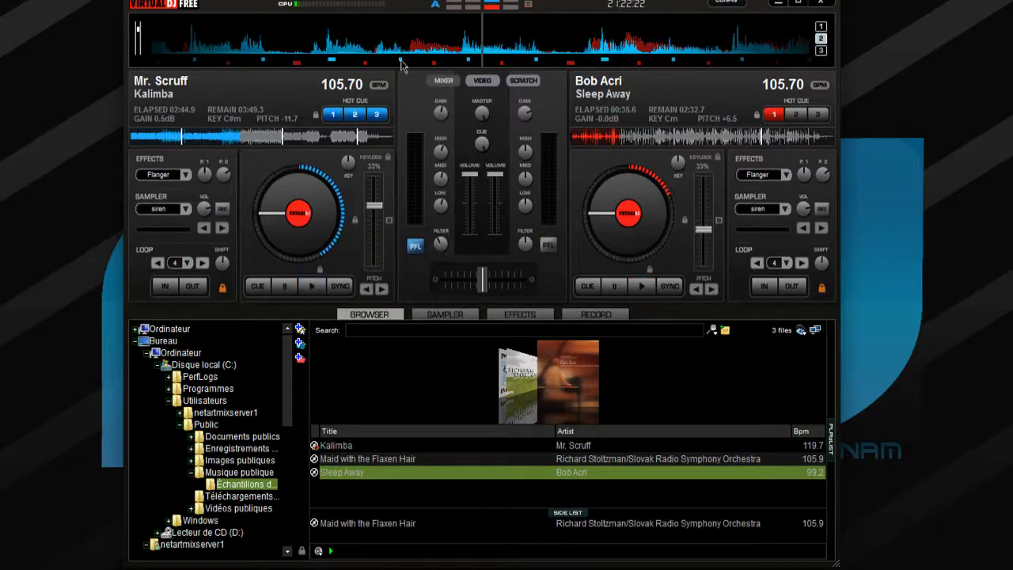
- Try the crossfader between the two decks and leave it near the centre
{"action": "left_click", "coordinate": [467, 10]}
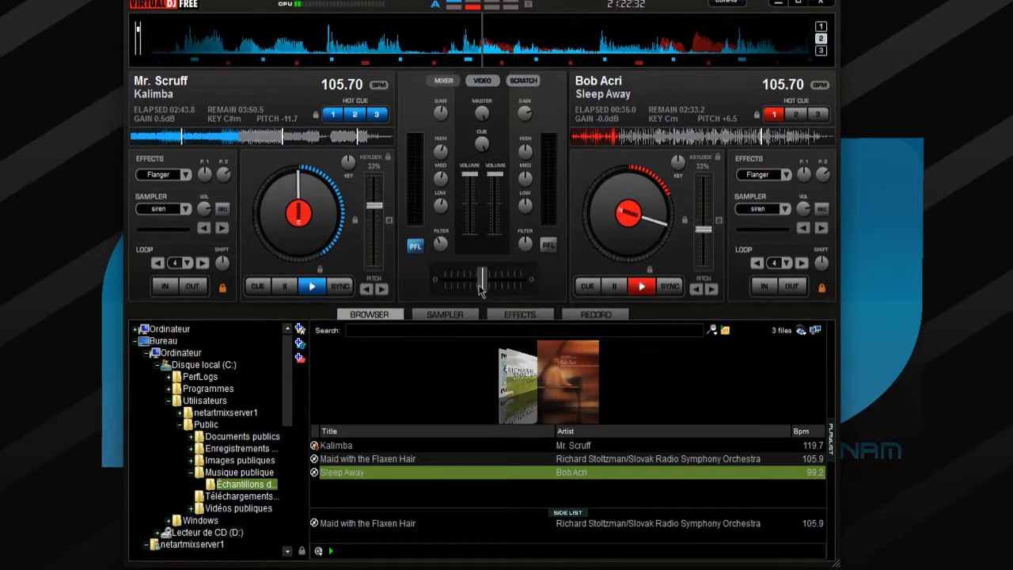
{"action": "mouse_move", "coordinate": [482, 278]}
{"action": "left_mouse_down"}
{"action": "mouse_move", "coordinate": [535, 291]}
{"action": "mouse_move", "coordinate": [495, 283]}
{"action": "mouse_move", "coordinate": [372, 297]}
{"action": "mouse_move", "coordinate": [480, 287]}
{"action": "left_mouse_up"}
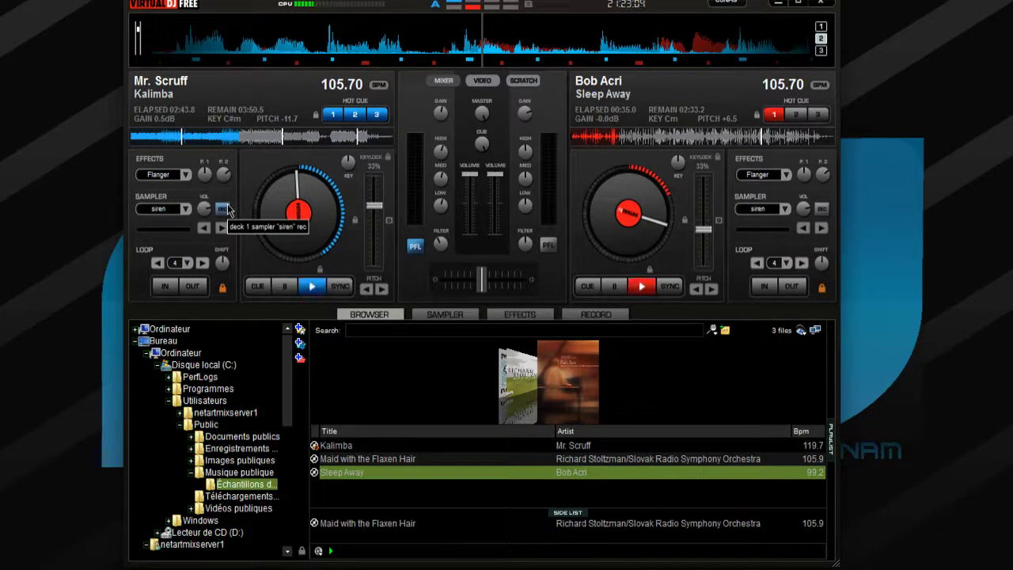
- View deck 1's sample list and the sampler's slots without choosing another sample
{"action": "left_click", "coordinate": [184, 209]}
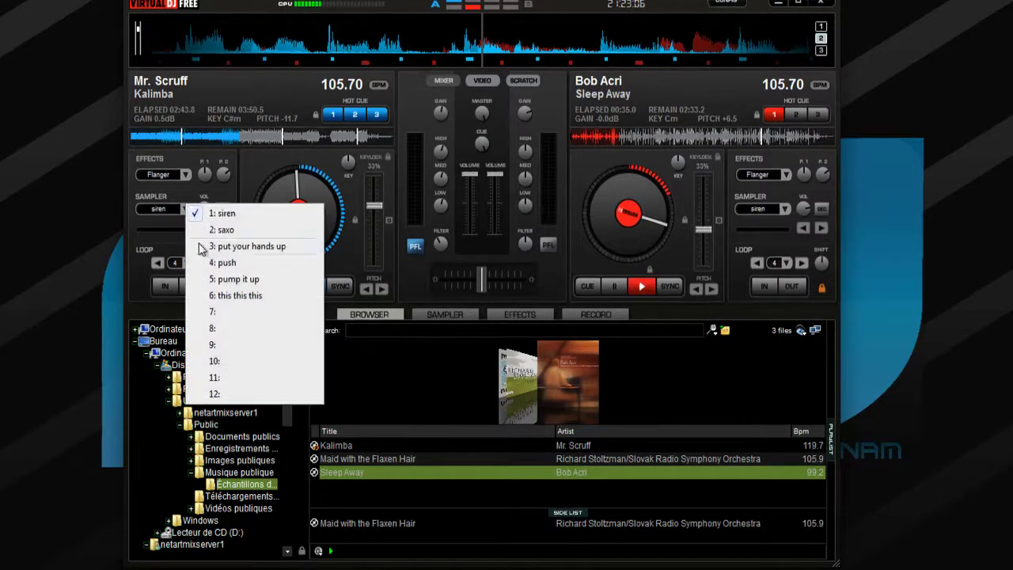
{"action": "left_click", "coordinate": [350, 267]}
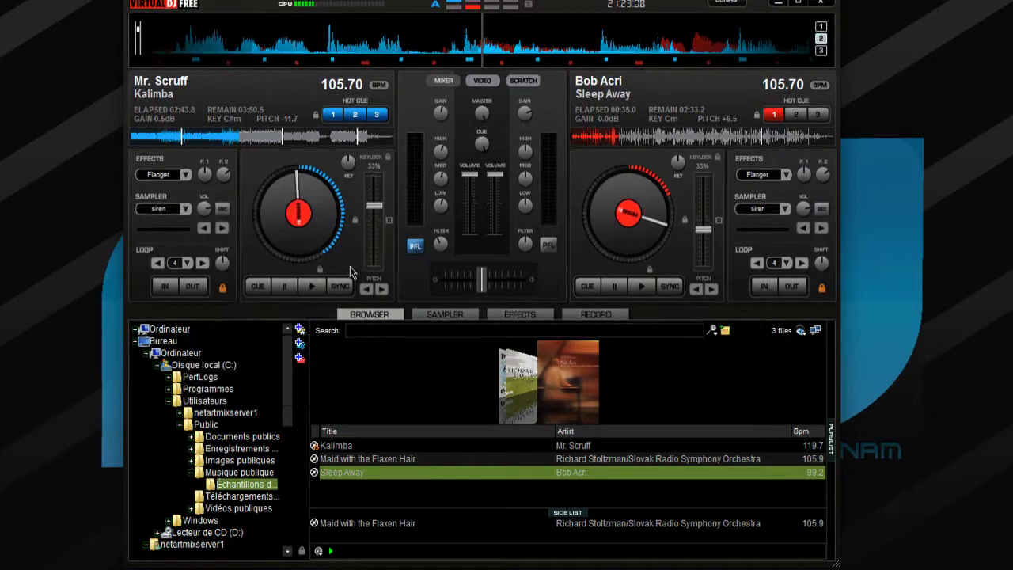
{"action": "left_click", "coordinate": [438, 314]}
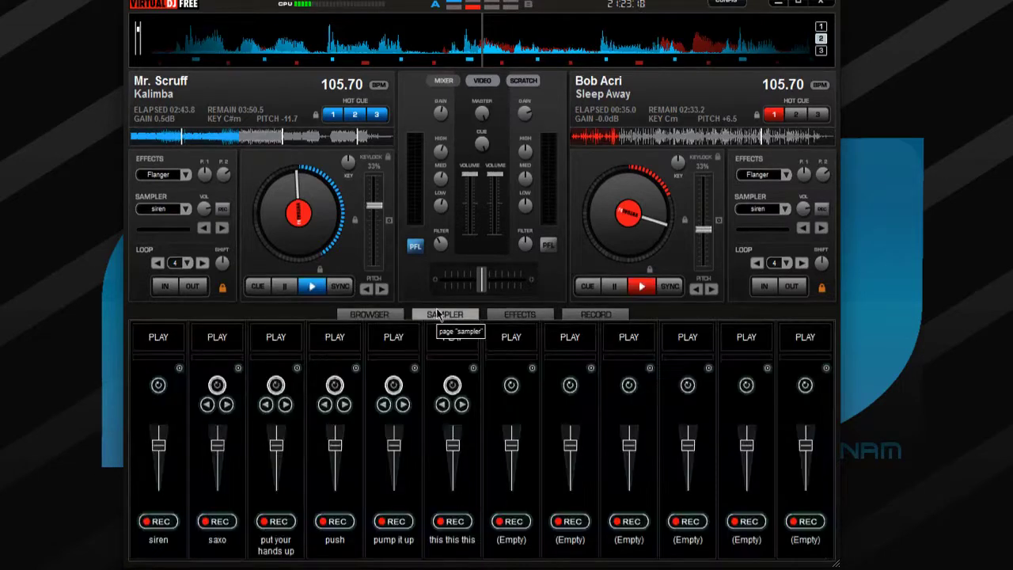
{"action": "left_click", "coordinate": [186, 209]}
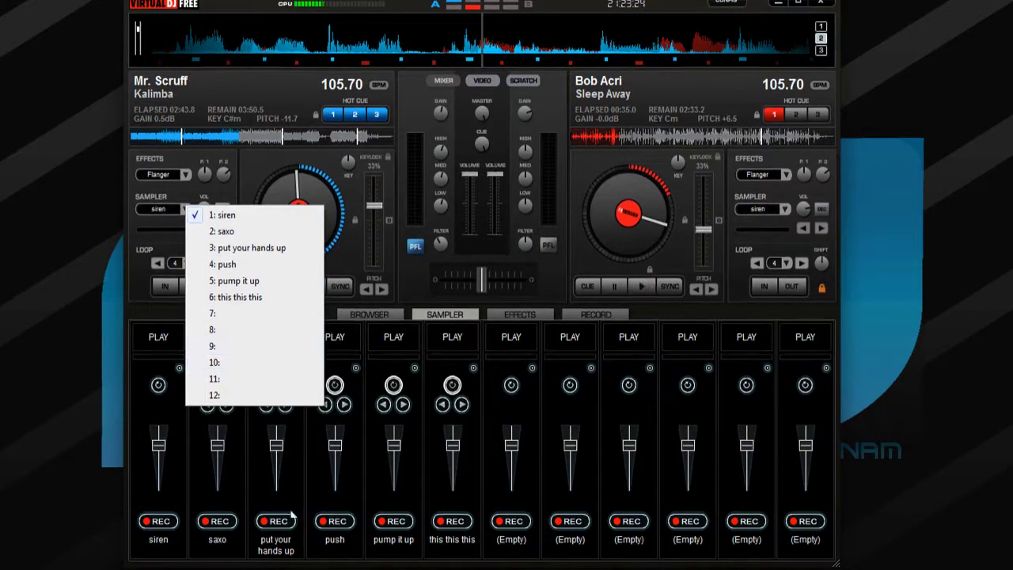
{"action": "left_click", "coordinate": [323, 550]}
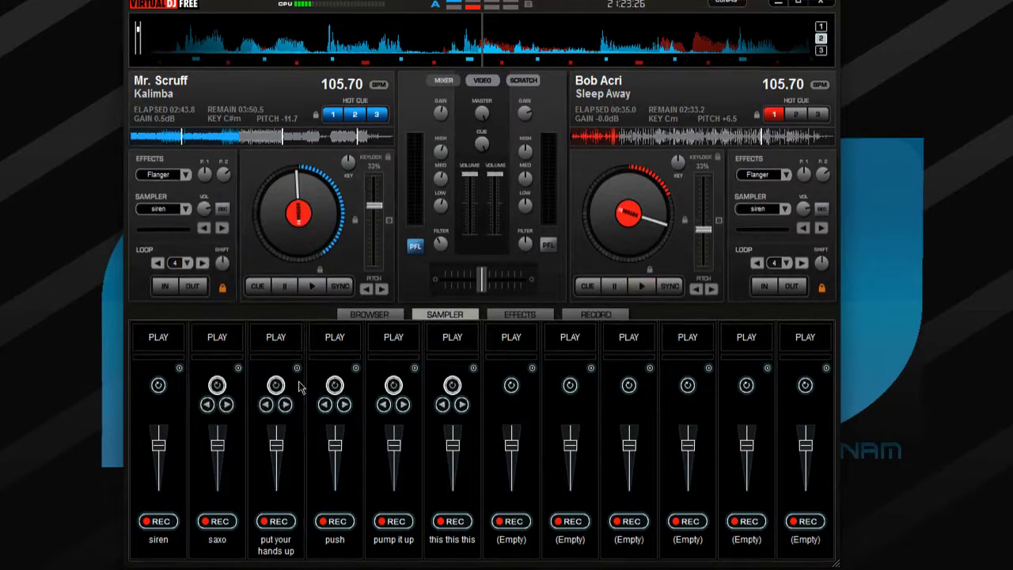
- Select the dsp_Phaser sound effect and lower its Strength to about a fifth of the range
{"action": "left_click", "coordinate": [524, 320]}
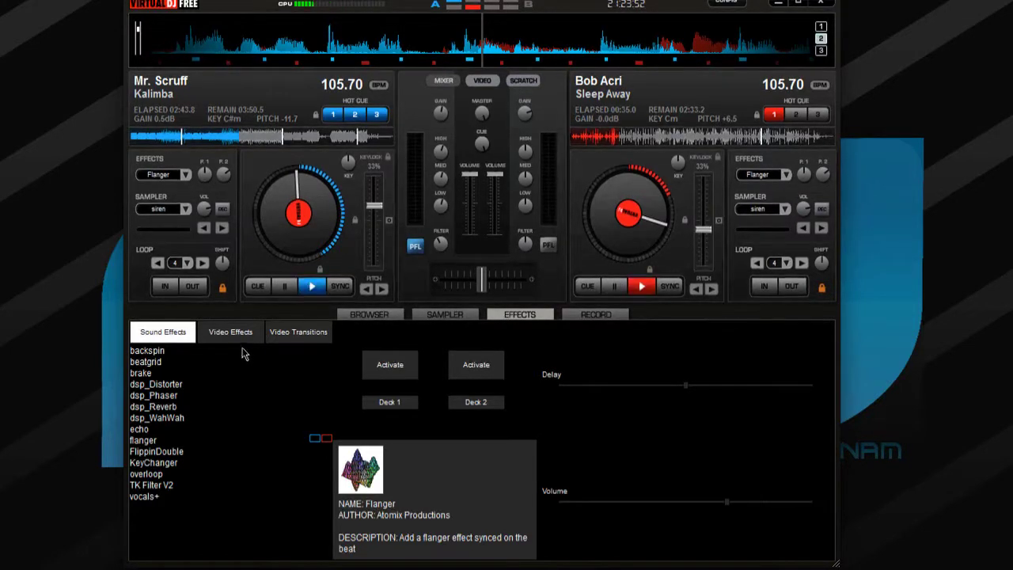
{"action": "left_click", "coordinate": [163, 373]}
{"action": "left_click", "coordinate": [159, 395]}
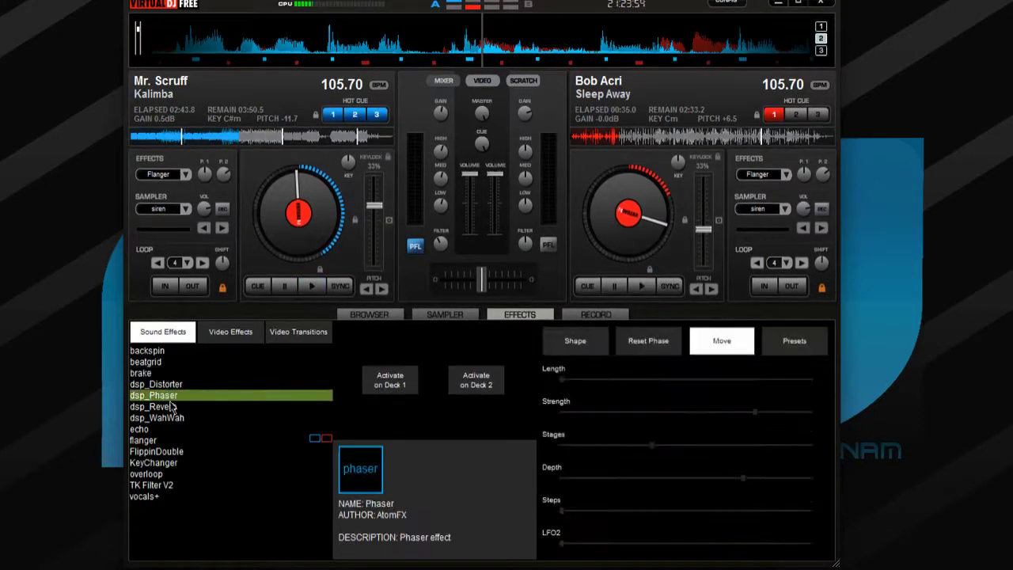
{"action": "left_click_drag", "start_coordinate": [754, 412], "coordinate": [613, 413]}
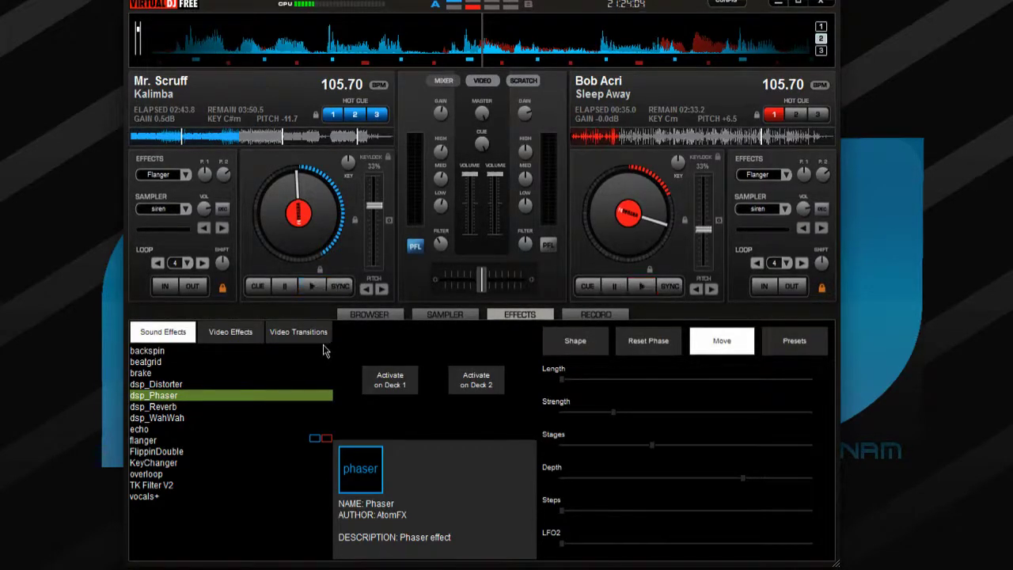
- Examine the available video effects and video transitions, ending on the video effects
{"action": "left_click", "coordinate": [235, 336]}
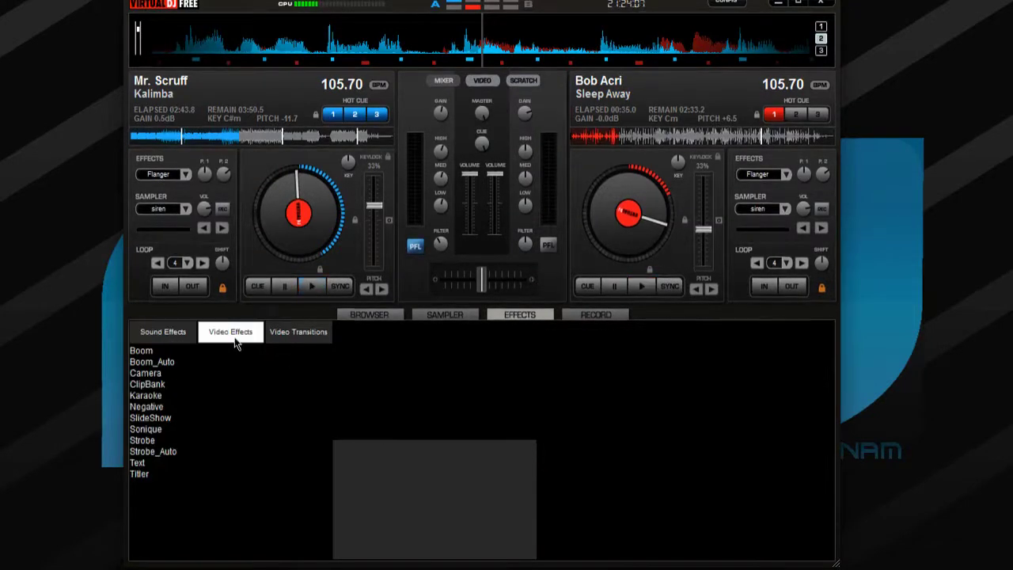
{"action": "left_click", "coordinate": [287, 333]}
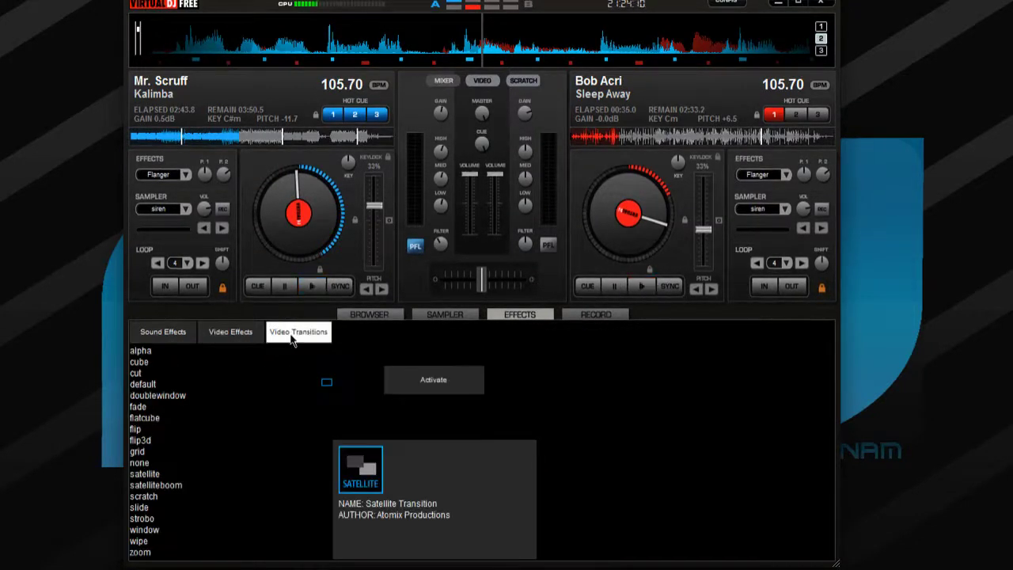
{"action": "left_click", "coordinate": [243, 337]}
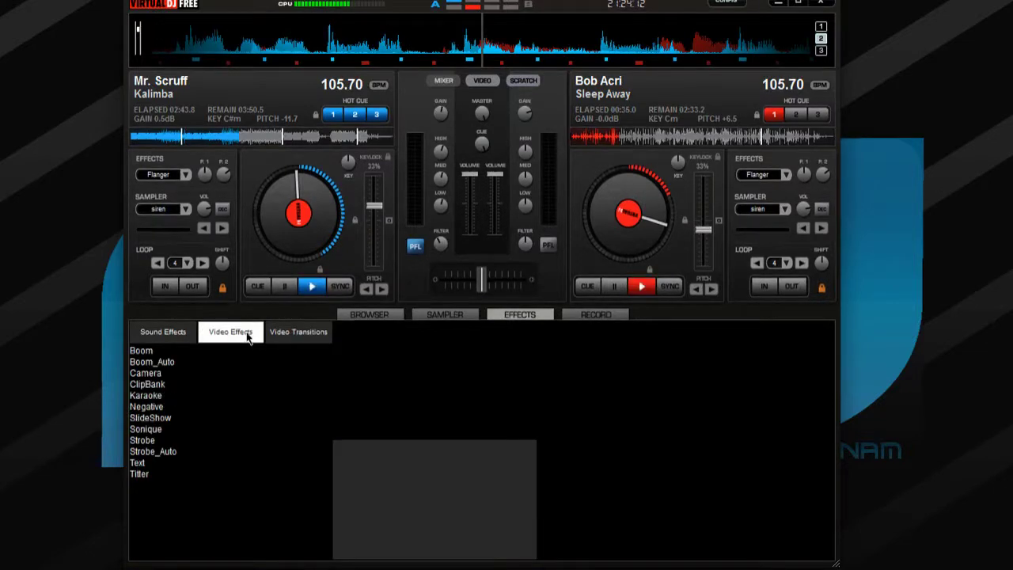
- View the video and scratch controls between the decks and return to the mixer controls
{"action": "left_click", "coordinate": [476, 83]}
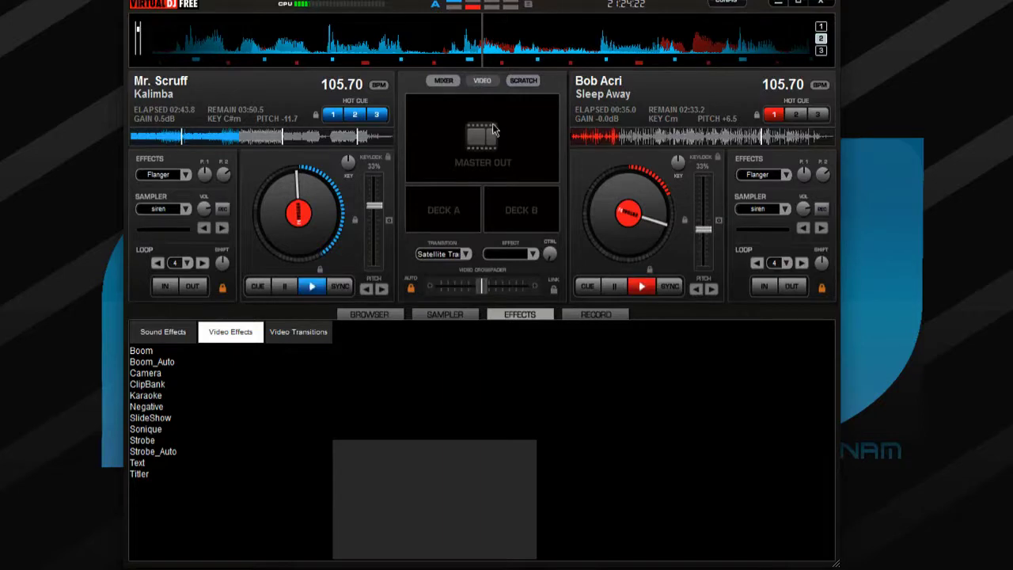
{"action": "left_click", "coordinate": [521, 81]}
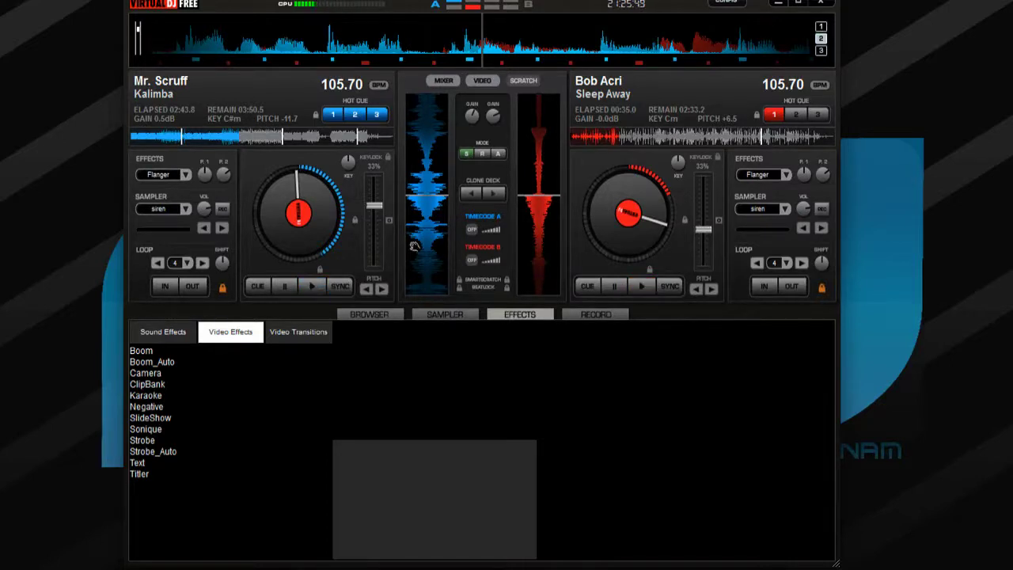
{"action": "left_click", "coordinate": [472, 83]}
{"action": "left_click", "coordinate": [454, 81]}
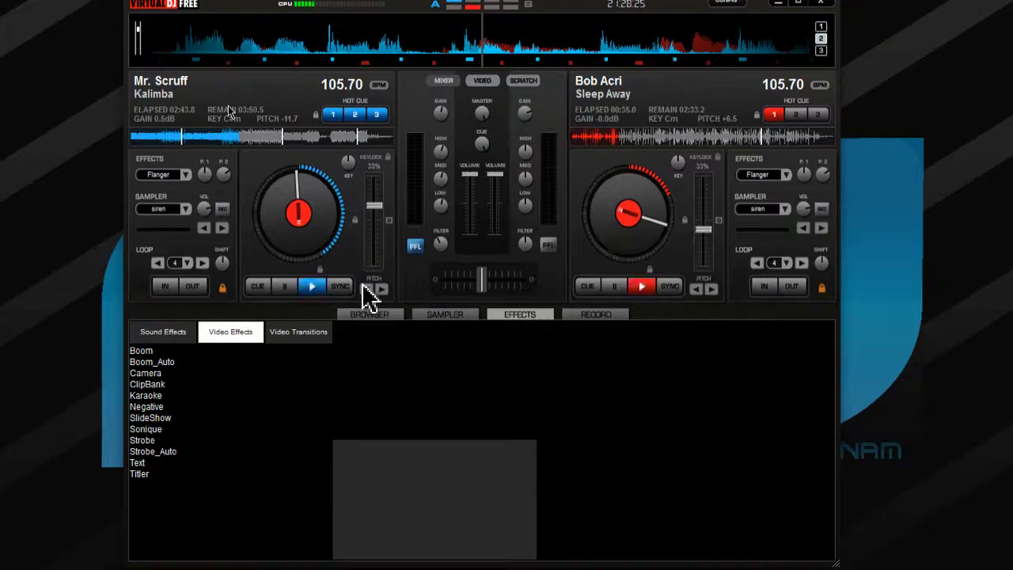
- Examine the recording options, including Broadcast and Burn CD, and return to the sampler slots
{"action": "left_click", "coordinate": [570, 317]}
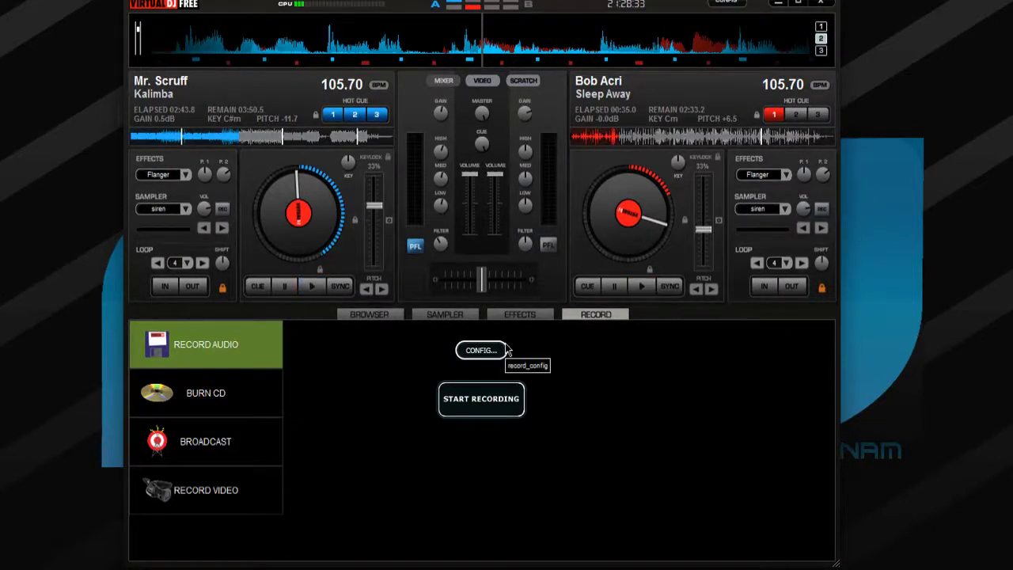
{"action": "left_click", "coordinate": [253, 436]}
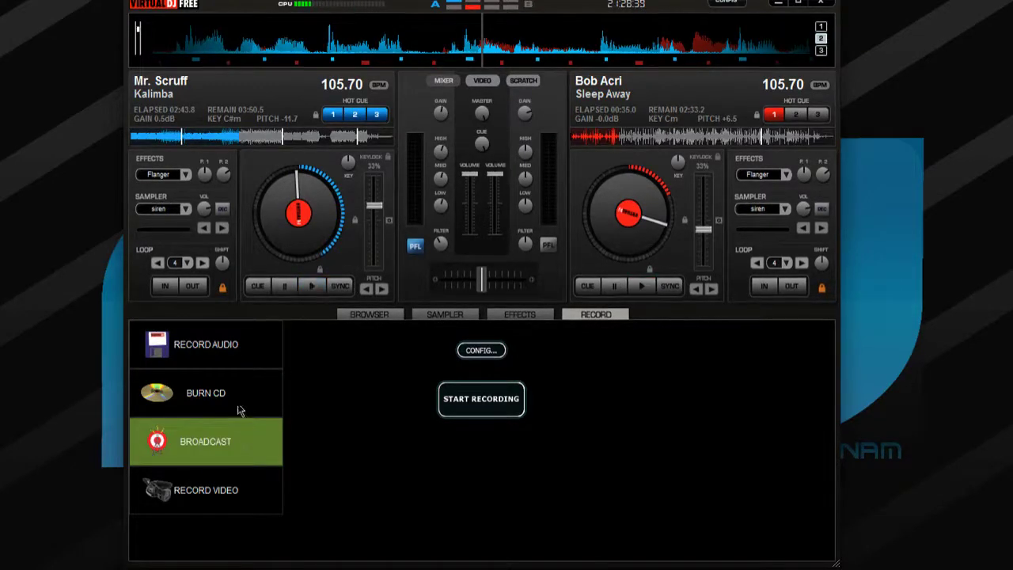
{"action": "left_click", "coordinate": [239, 407]}
{"action": "left_click", "coordinate": [235, 440]}
{"action": "left_click", "coordinate": [447, 317]}
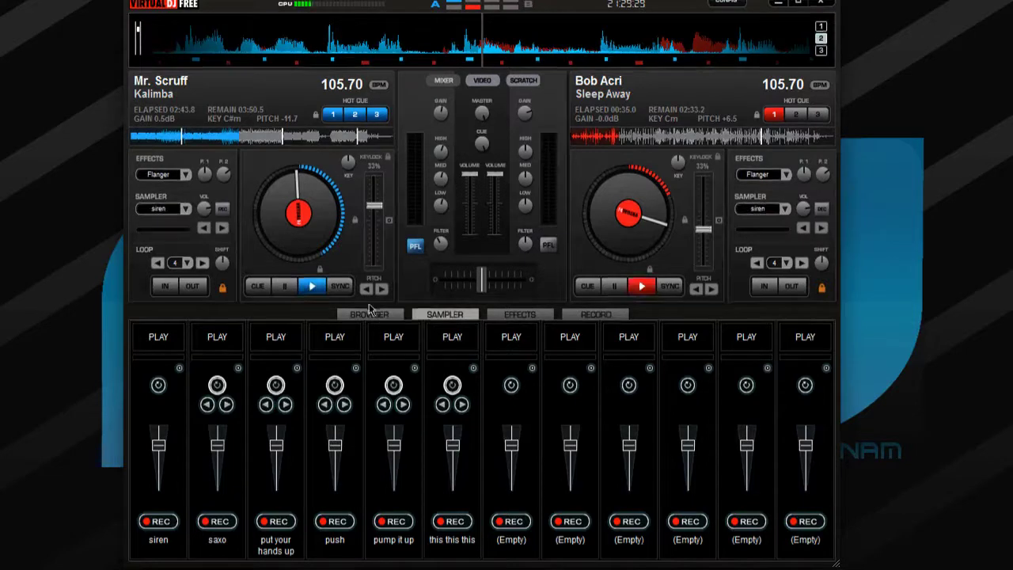